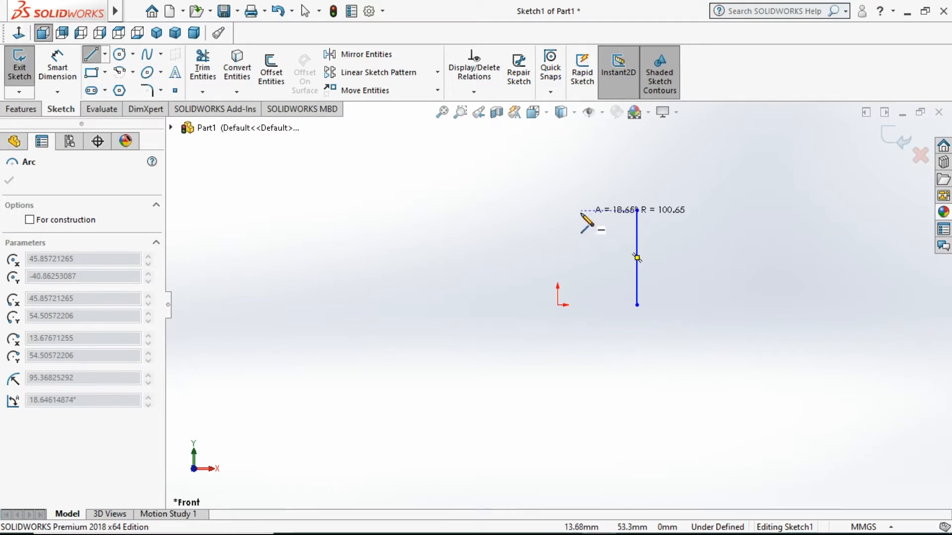
Sketch five connected lines around the existing vertical line: down, right, up, about 60 mm left above it, and about 70 mm down to the origin
click(590, 210)
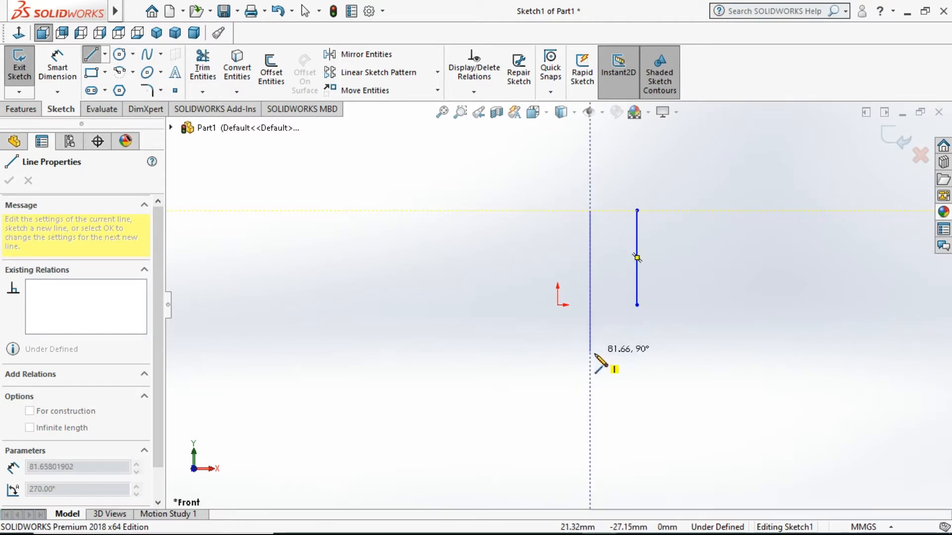
click(590, 379)
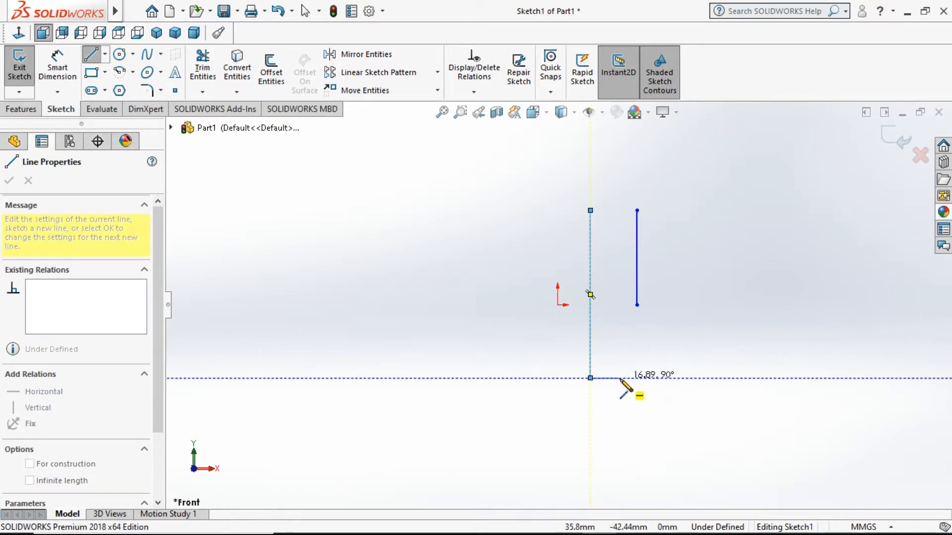
click(662, 378)
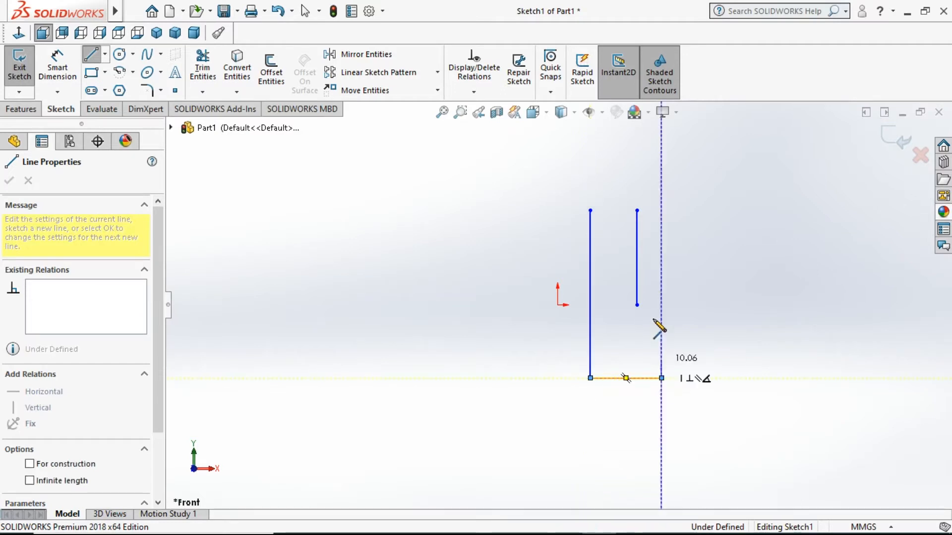
click(662, 184)
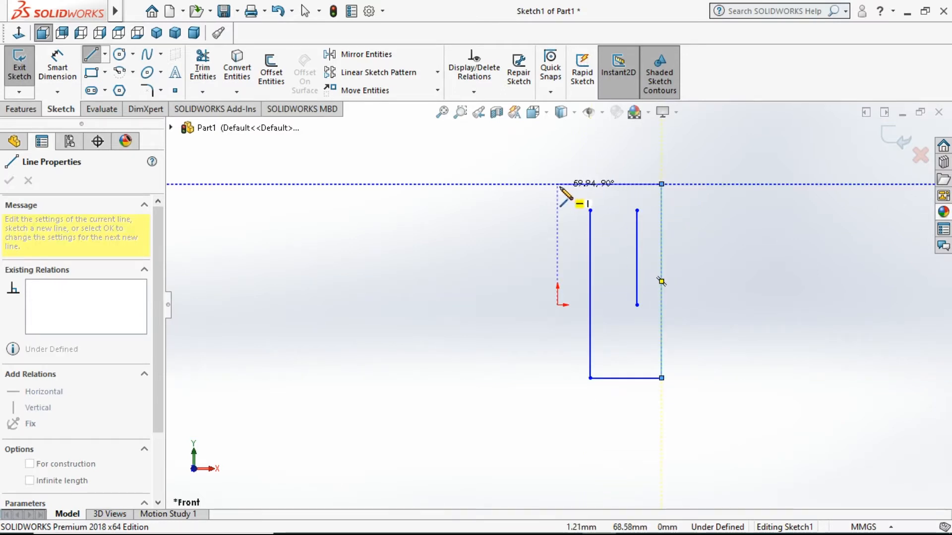
click(558, 184)
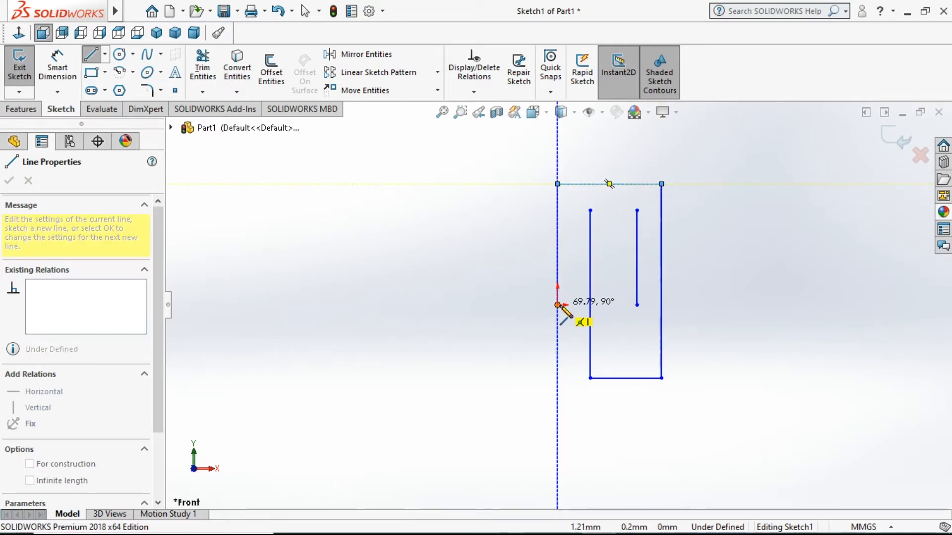
click(558, 305)
key(Escape)
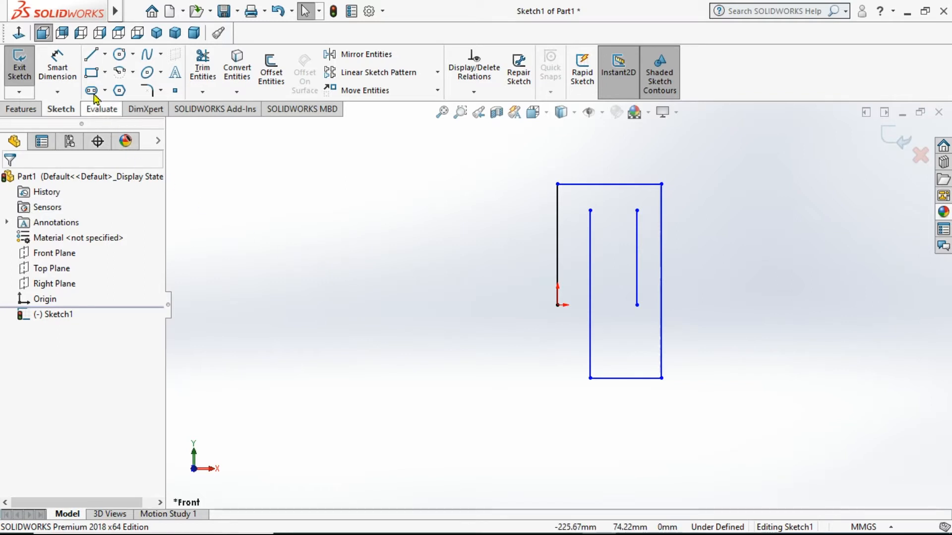
Connect the upper endpoints of the two inner vertical lines with a horizontal line
click(90, 55)
click(638, 210)
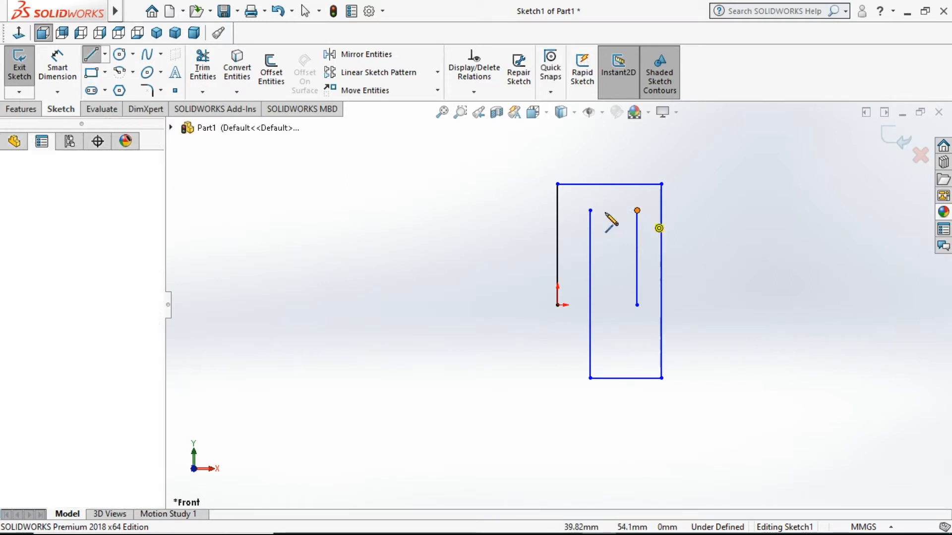
click(590, 210)
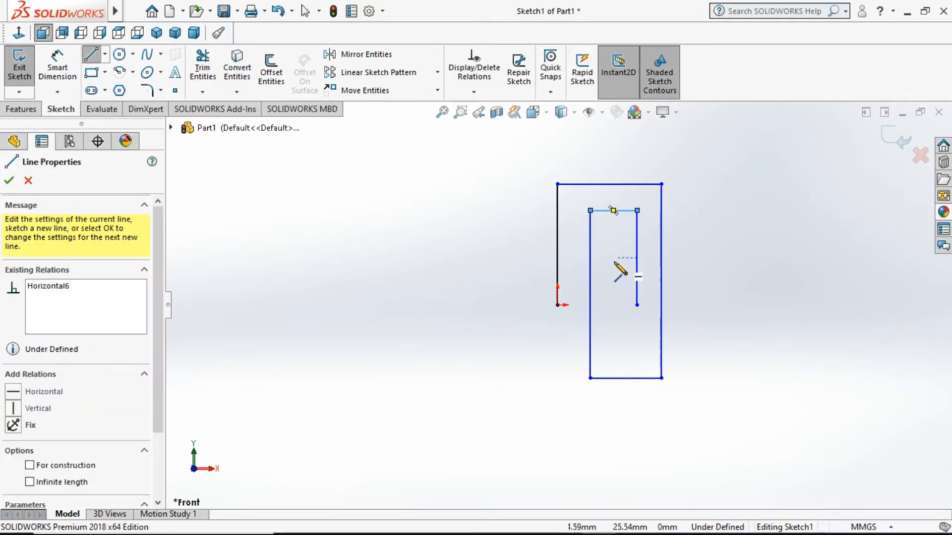
Sketch a circle of about 12 mm radius between the inner vertical lines, tangent to the inner horizontal line above it
scroll(721, 293, down, 2)
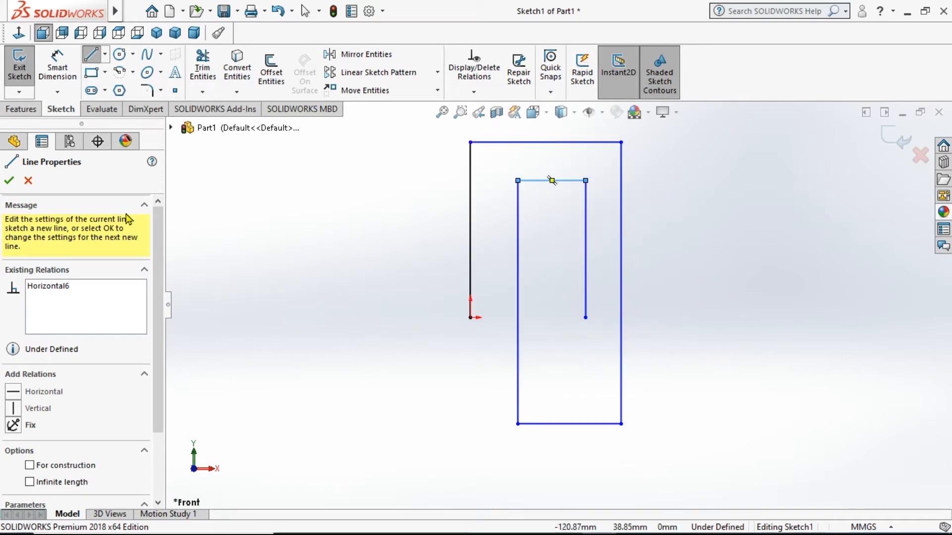
click(120, 55)
click(551, 211)
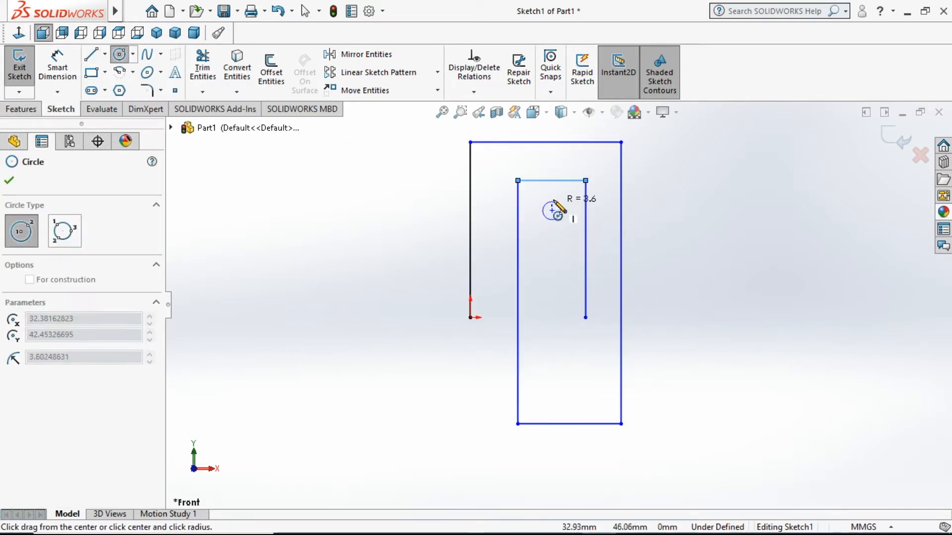
click(580, 198)
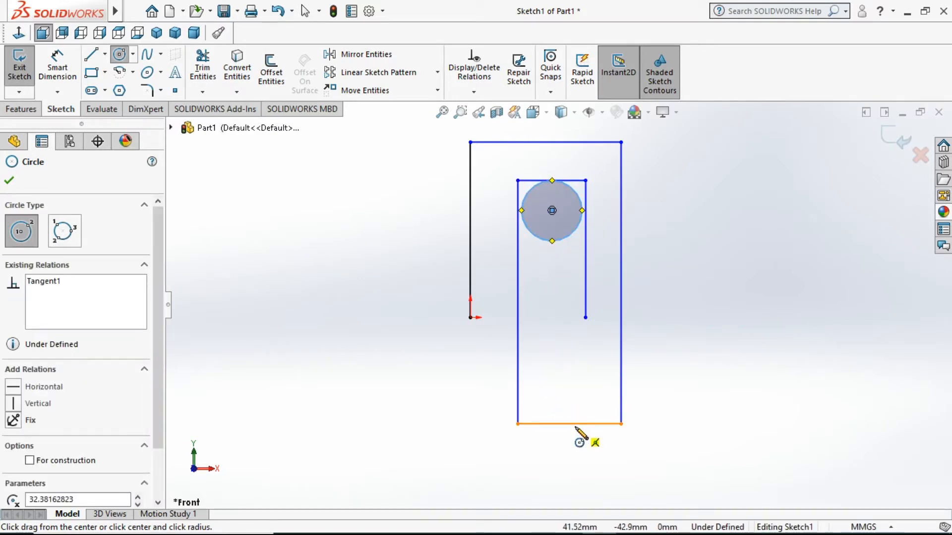
Sketch a circle of about 15 mm radius tangent to the lowest horizontal line and one of about 10 mm radius tangent to the uppermost line
click(569, 386)
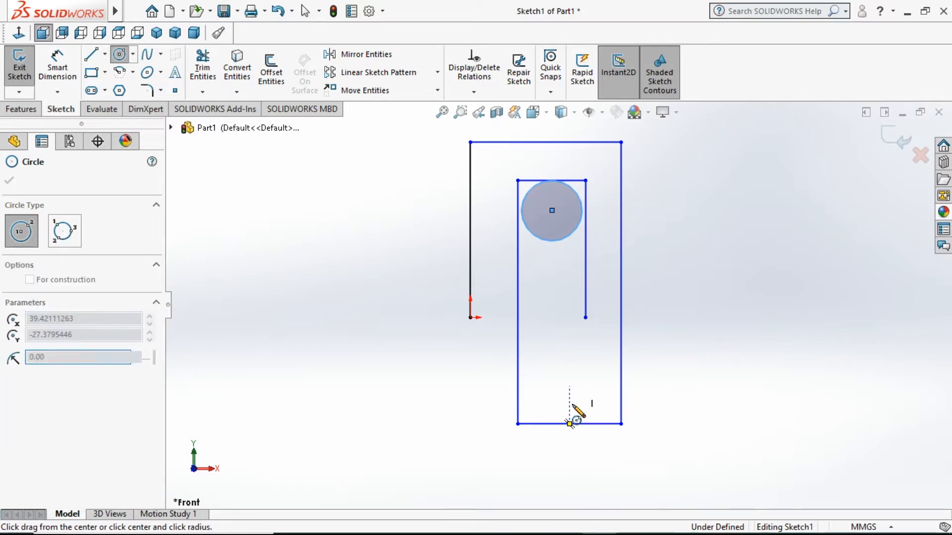
click(571, 425)
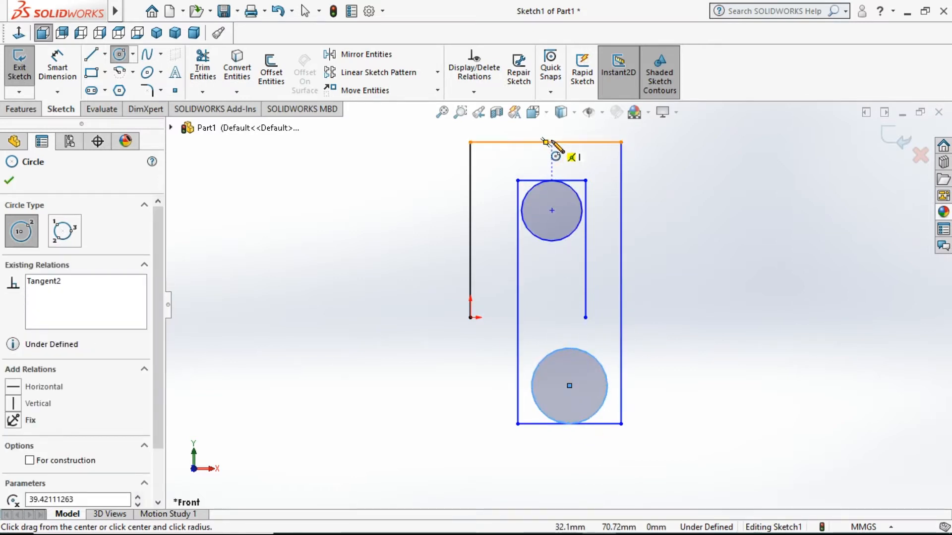
click(546, 167)
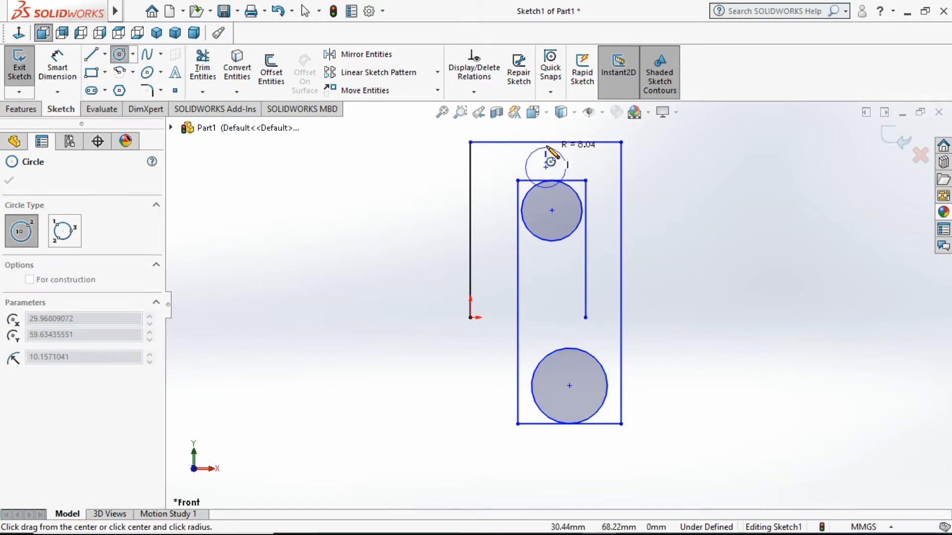
click(554, 142)
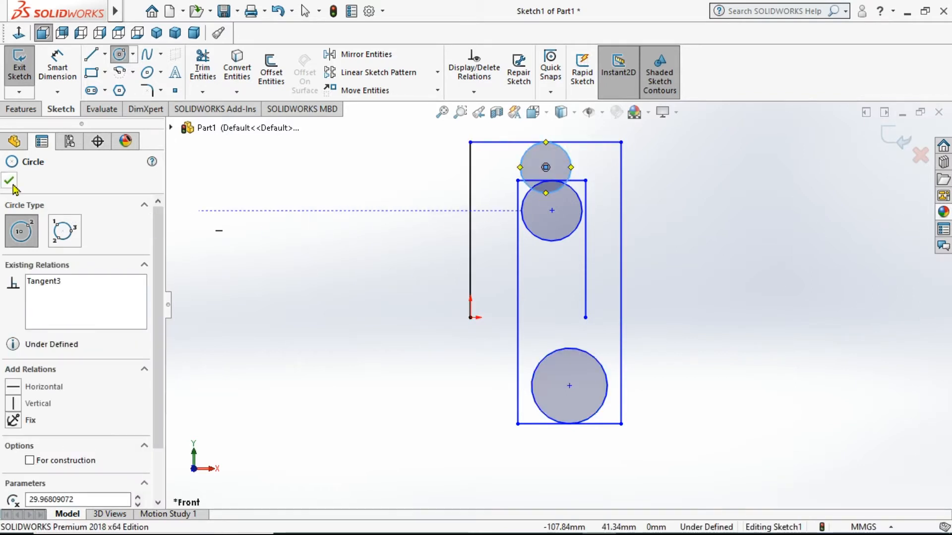
key(Escape)
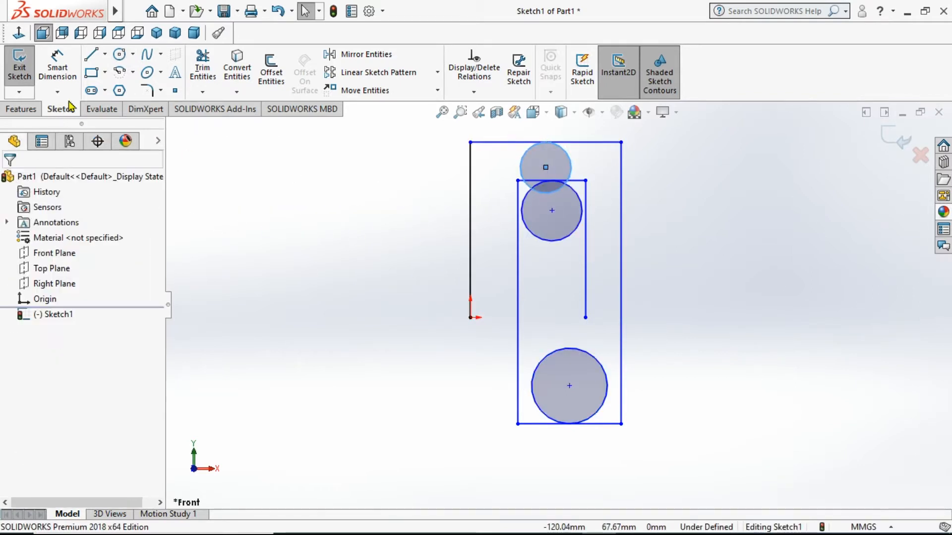
click(391, 179)
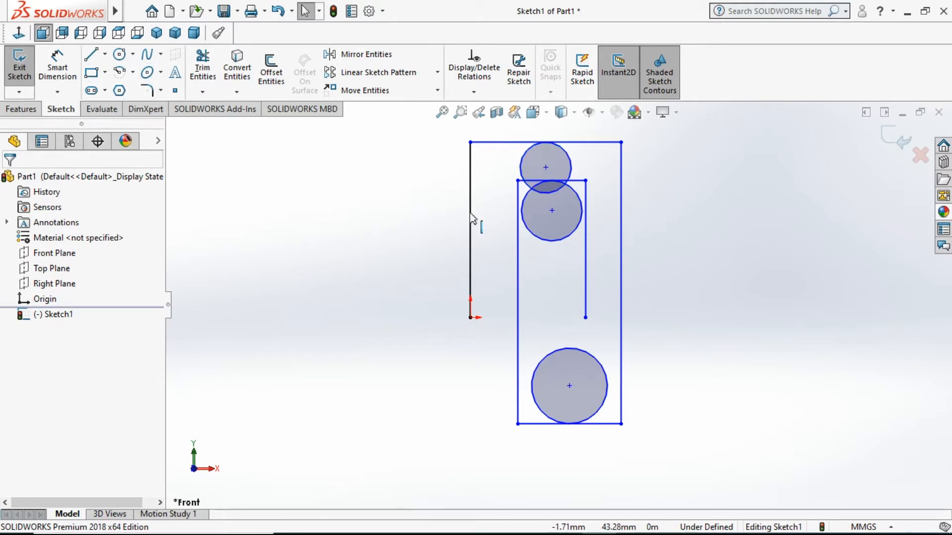
Make the middle circle tangent to the short inner vertical line and to the long vertical line on its other side
click(565, 246)
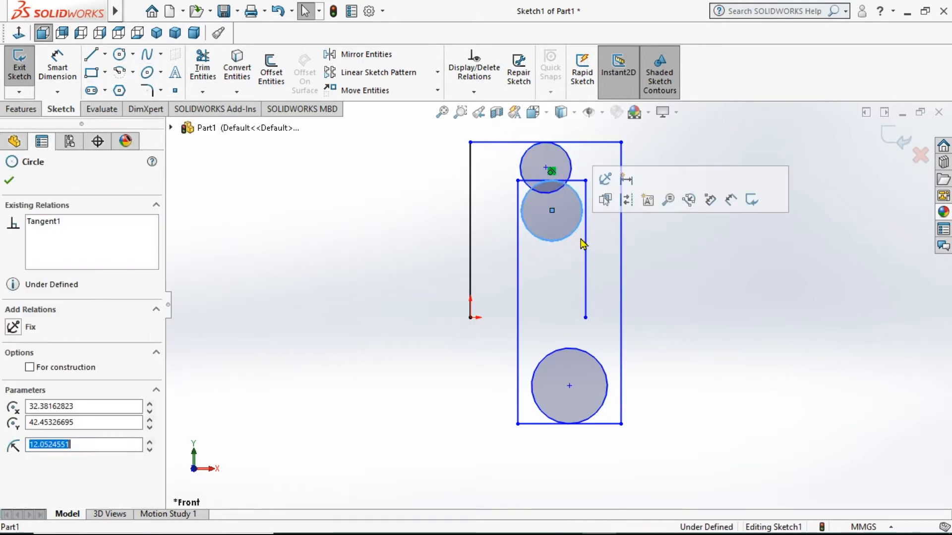
ctrl+click(585, 243)
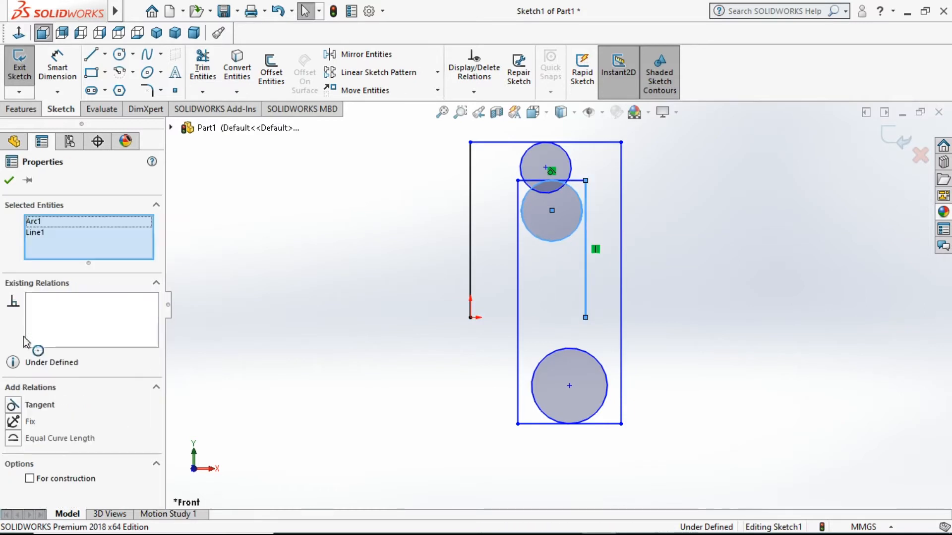
click(13, 406)
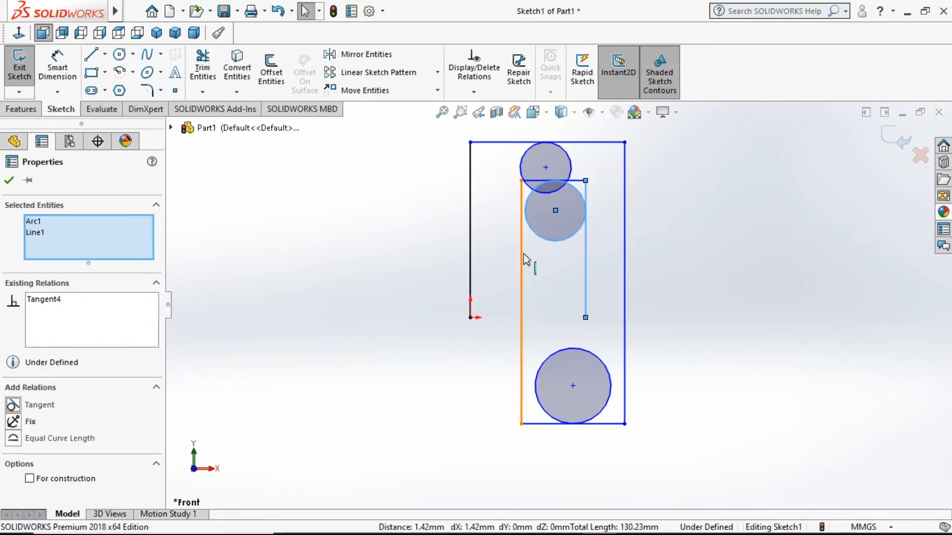
click(264, 239)
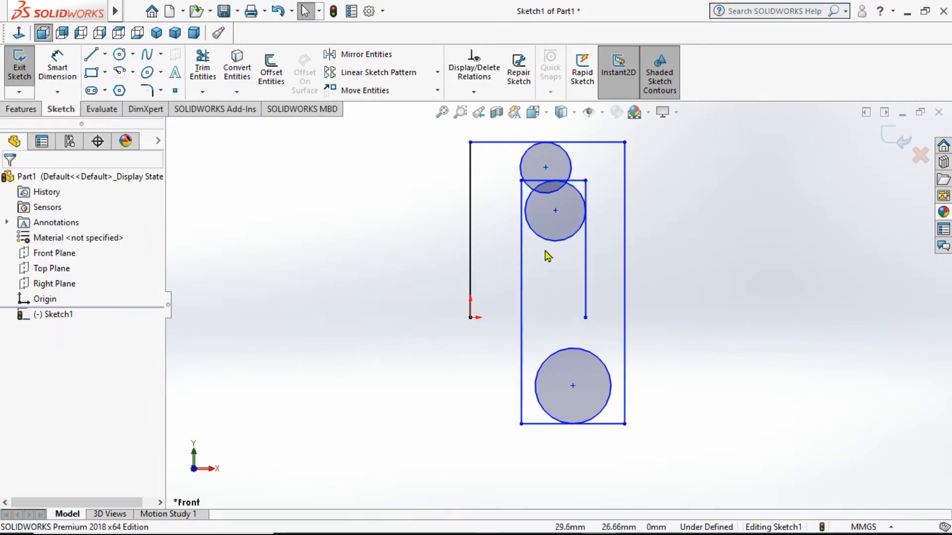
click(545, 243)
ctrl+click(522, 251)
click(13, 405)
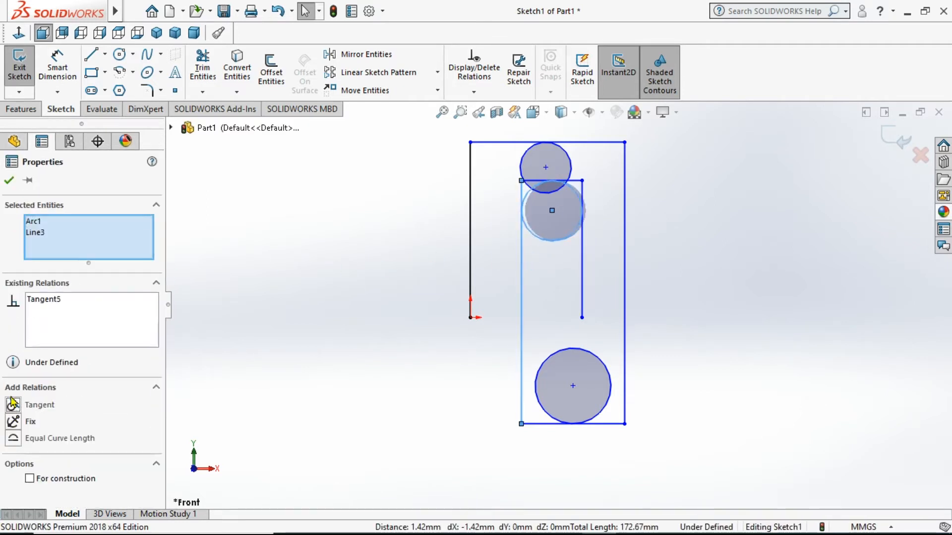
key(Escape)
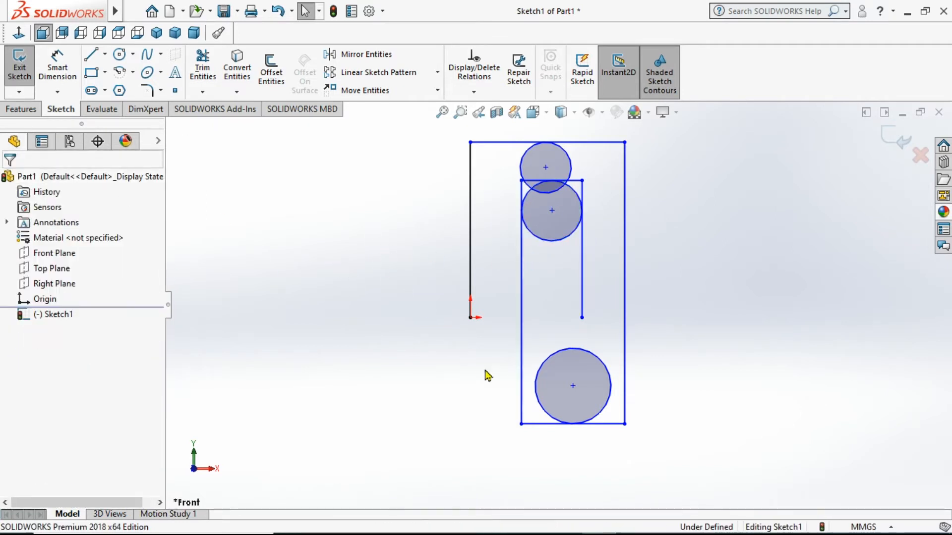
Make the lowest circle tangent to the outer right vertical line and to the long vertical line on its left
click(629, 400)
ctrl+click(626, 407)
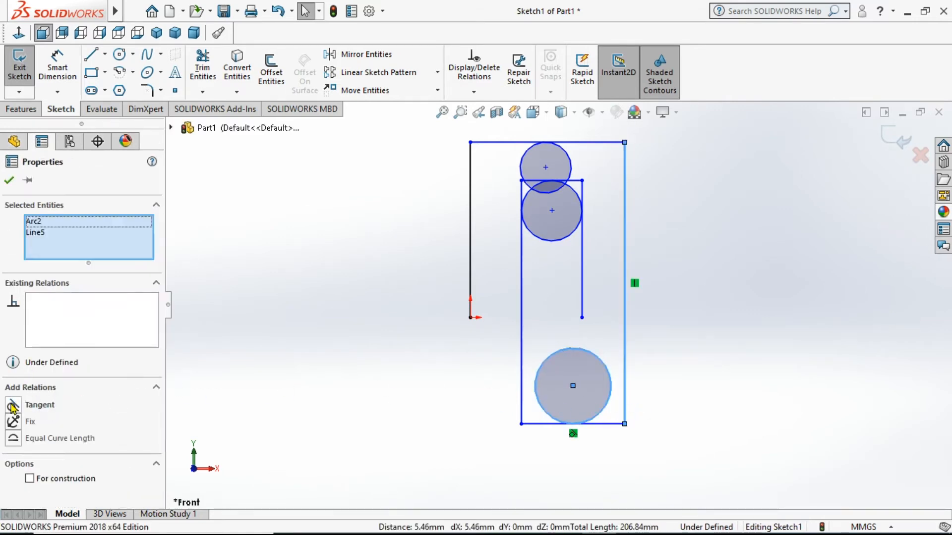
click(13, 406)
key(Escape)
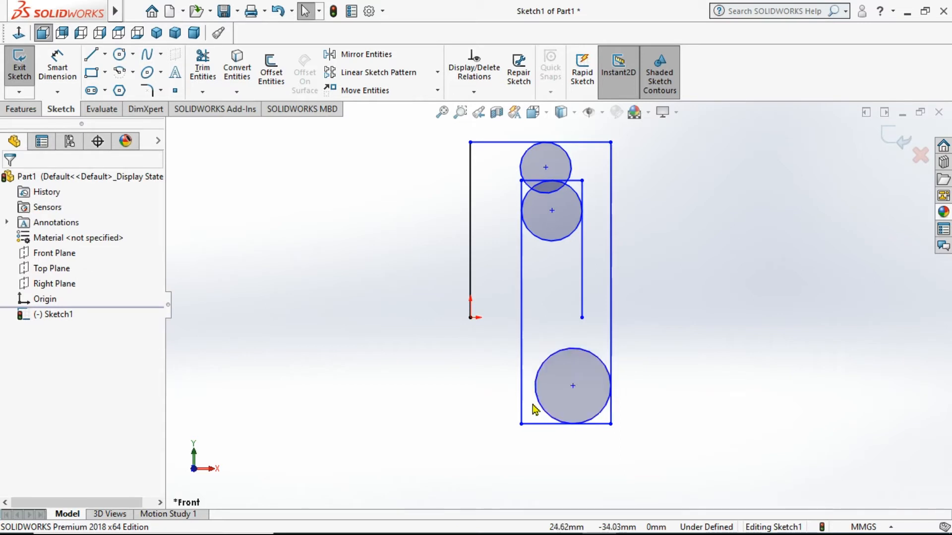
click(522, 409)
click(545, 411)
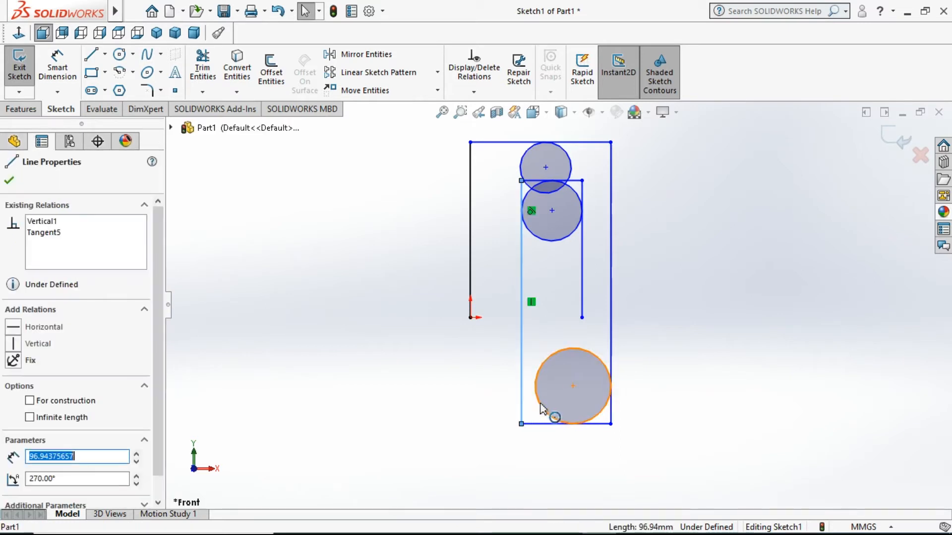
click(13, 406)
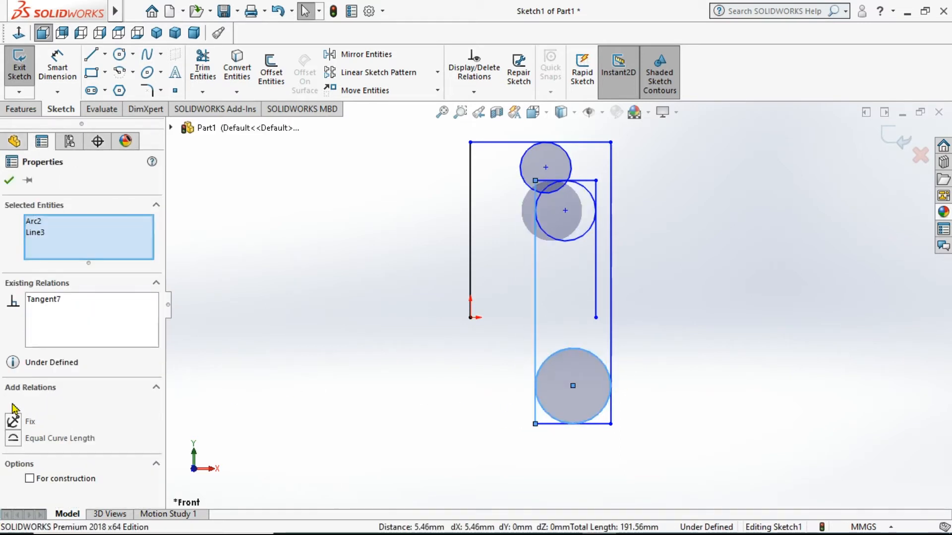
click(650, 421)
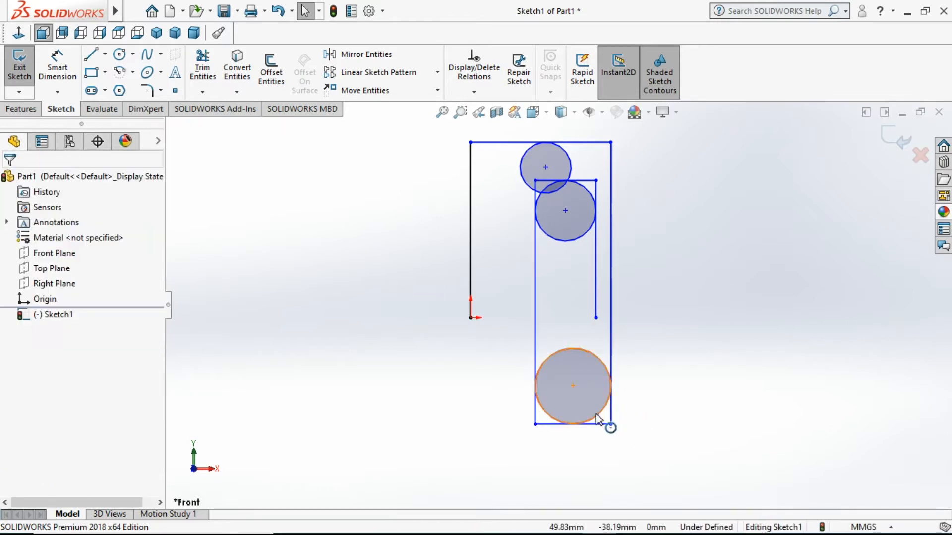
click(598, 422)
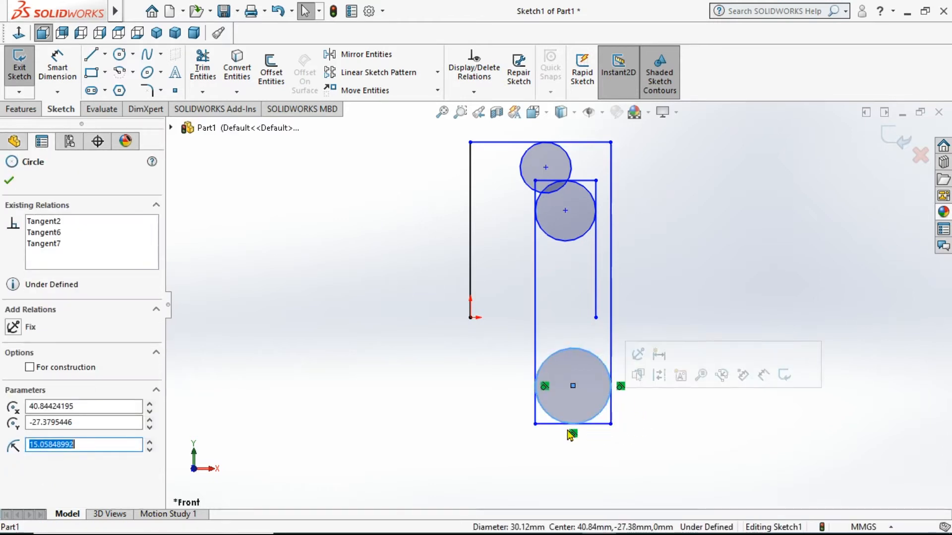
click(403, 391)
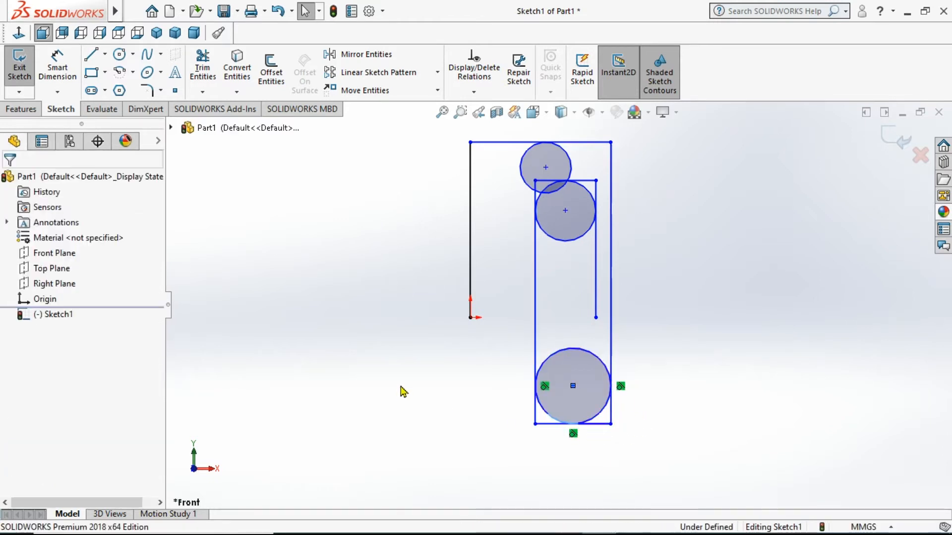
Make the uppermost circle tangent to the outer right vertical line and to the vertical line ending at the origin
click(570, 167)
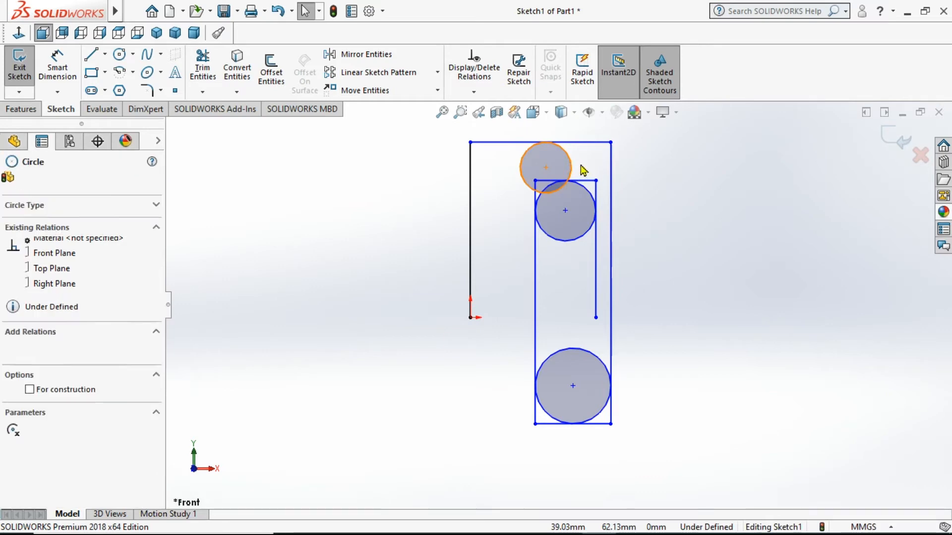
ctrl+click(611, 171)
click(13, 405)
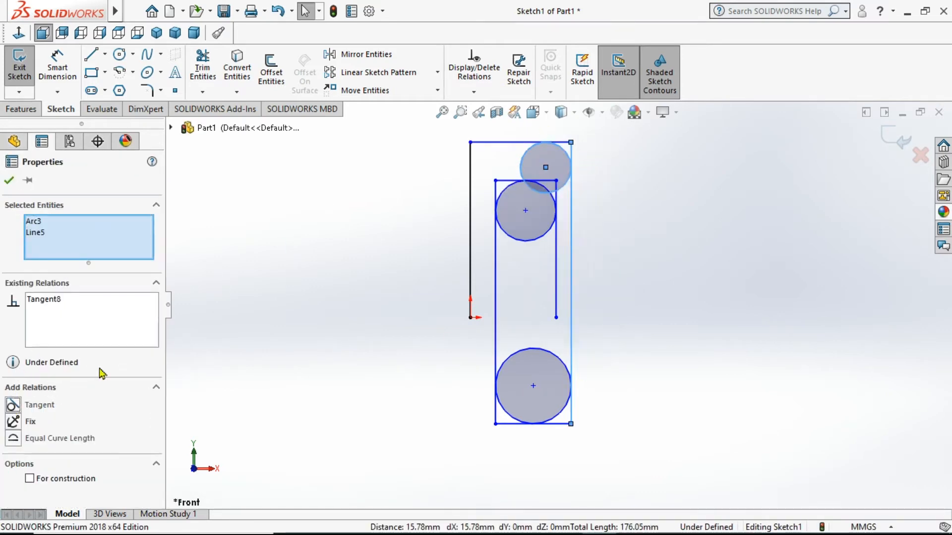
click(291, 280)
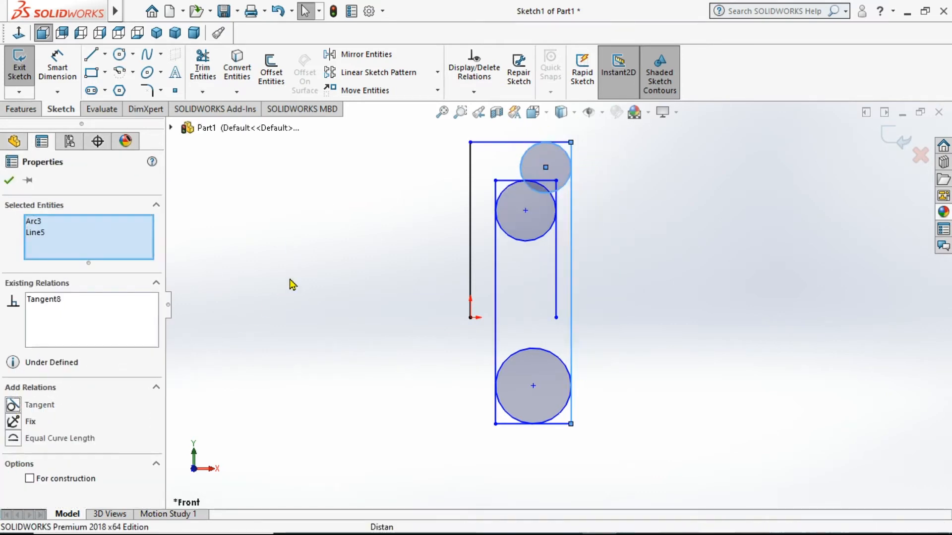
click(521, 173)
ctrl+click(471, 181)
click(15, 406)
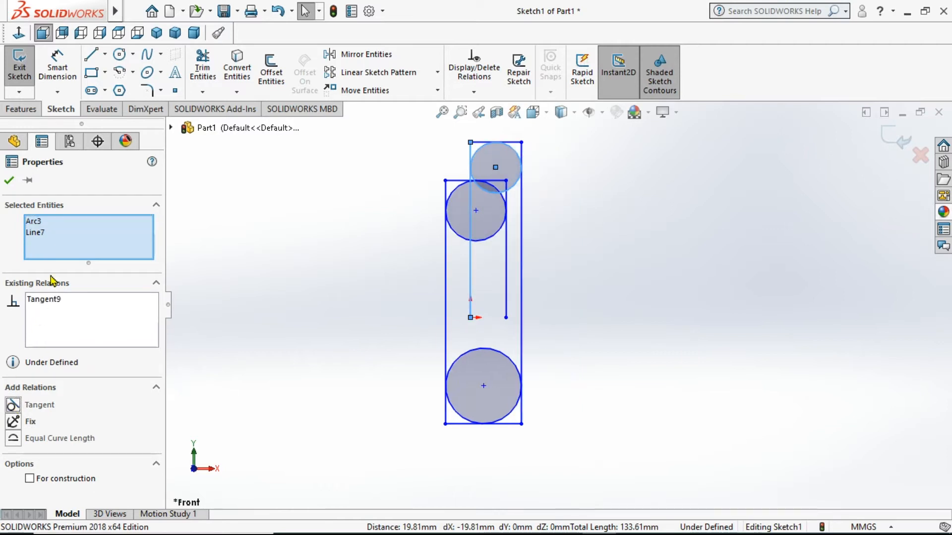
click(9, 181)
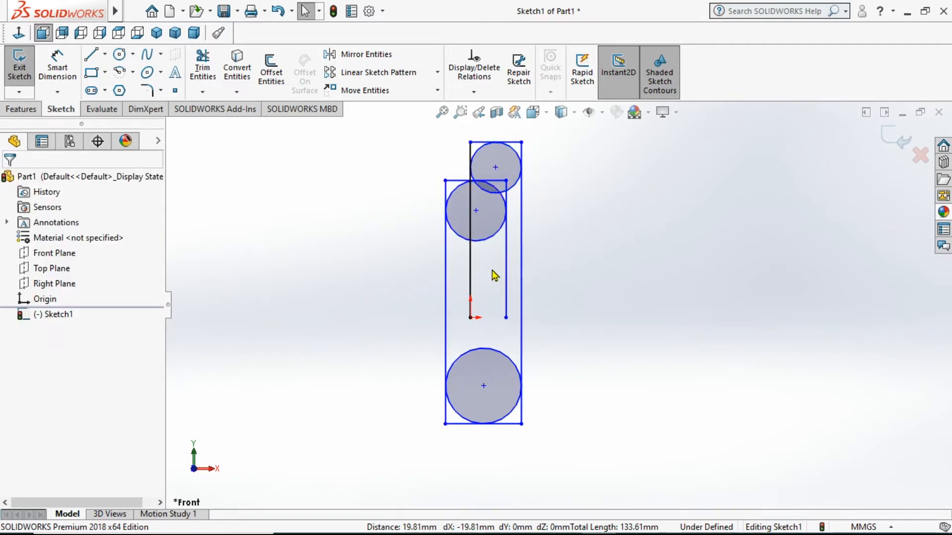
Move the long inner vertical line to the inner side of the origin line and set the uppermost circle's diameter to 8 mm
drag(460, 260, 483, 262)
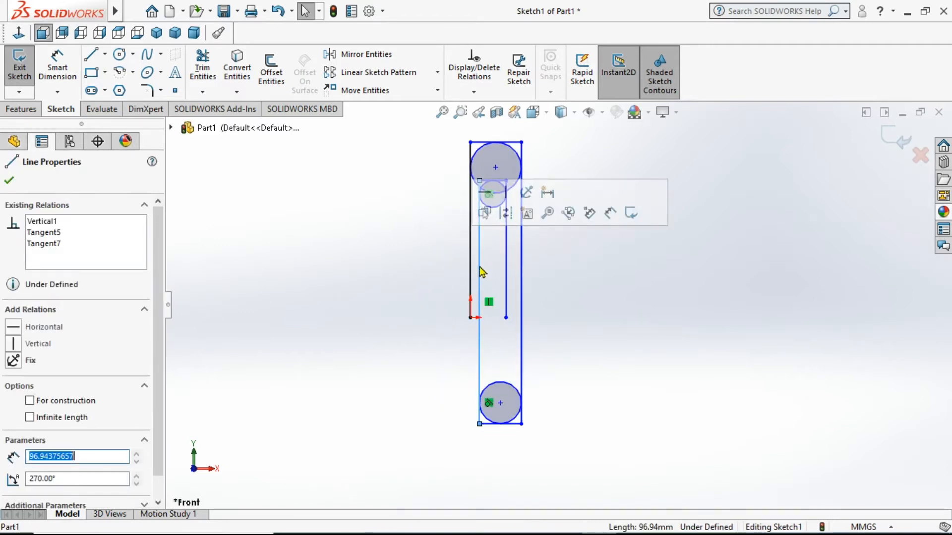
click(58, 72)
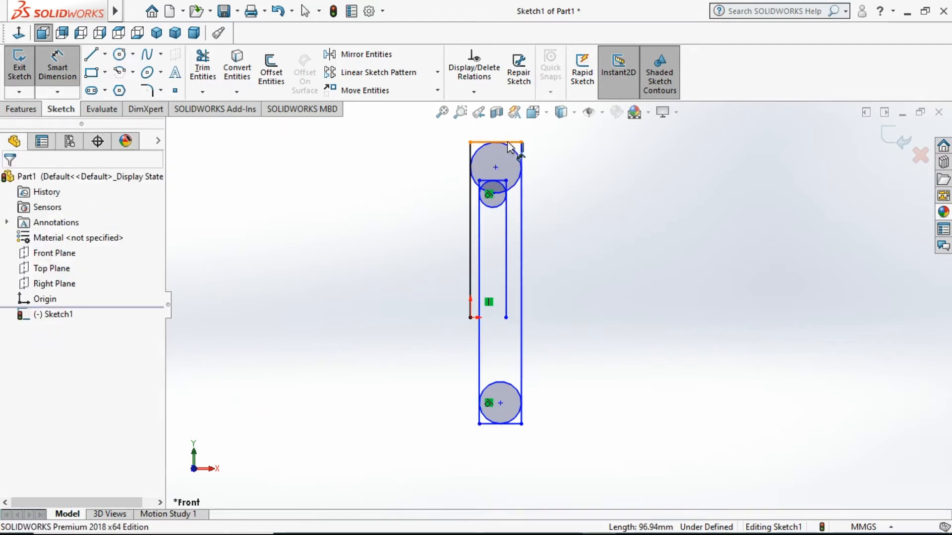
click(515, 192)
click(433, 177)
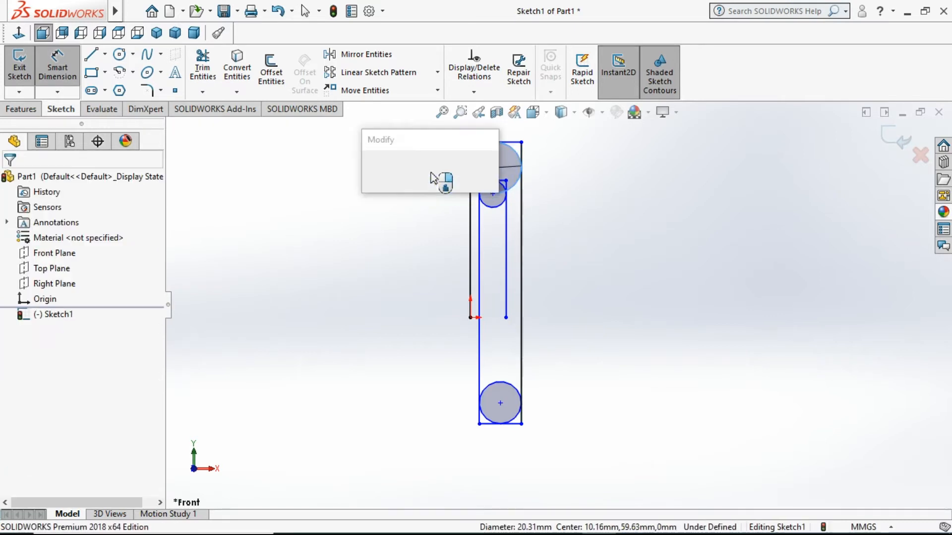
text(8.00mm)
key(Return)
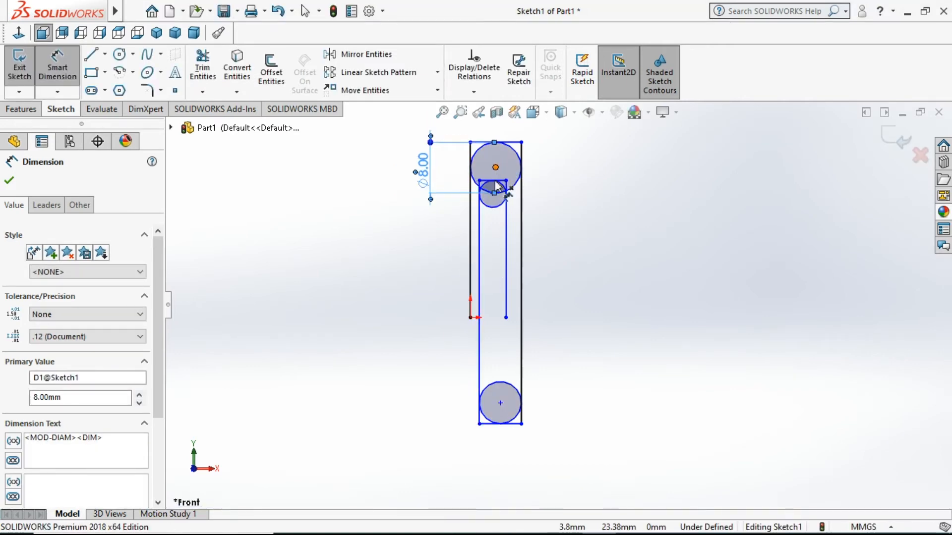
Dimension the vertical distance from the uppermost circle's centre to the origin as 16 mm
click(471, 313)
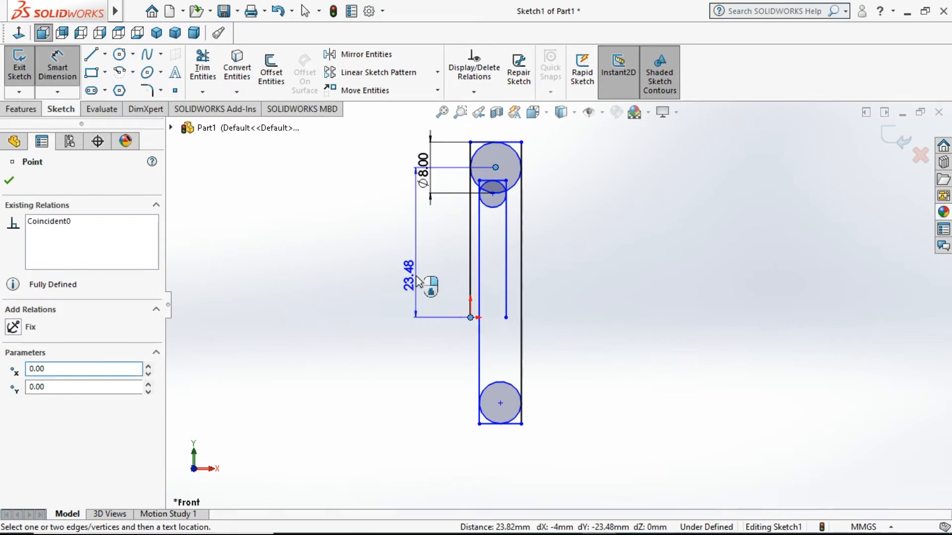
click(420, 279)
text(30)
key(Return)
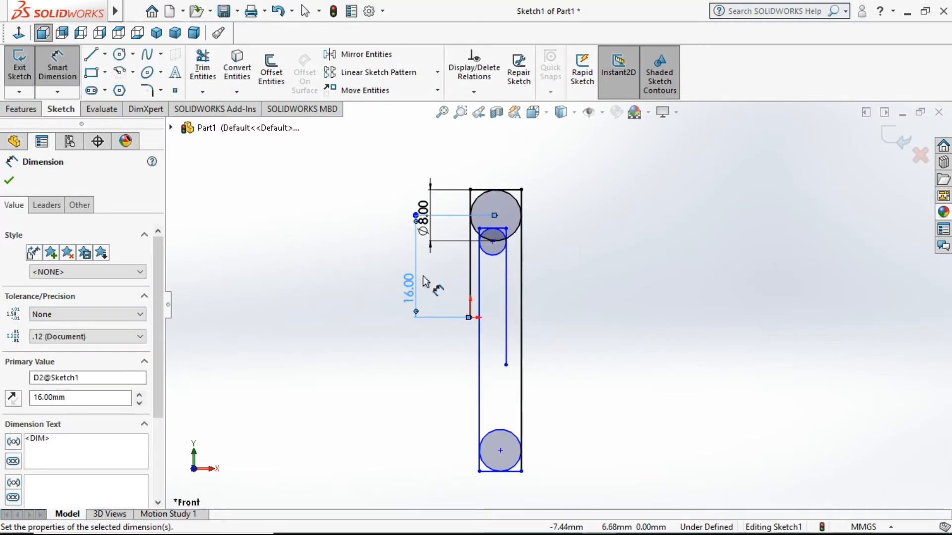
Dimension the middle circle's diameter as 6 mm
click(498, 258)
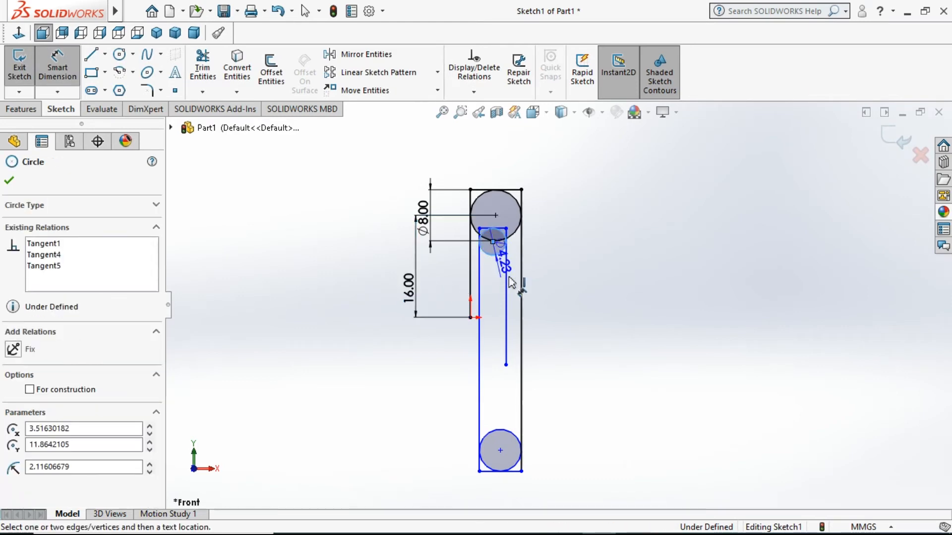
click(571, 276)
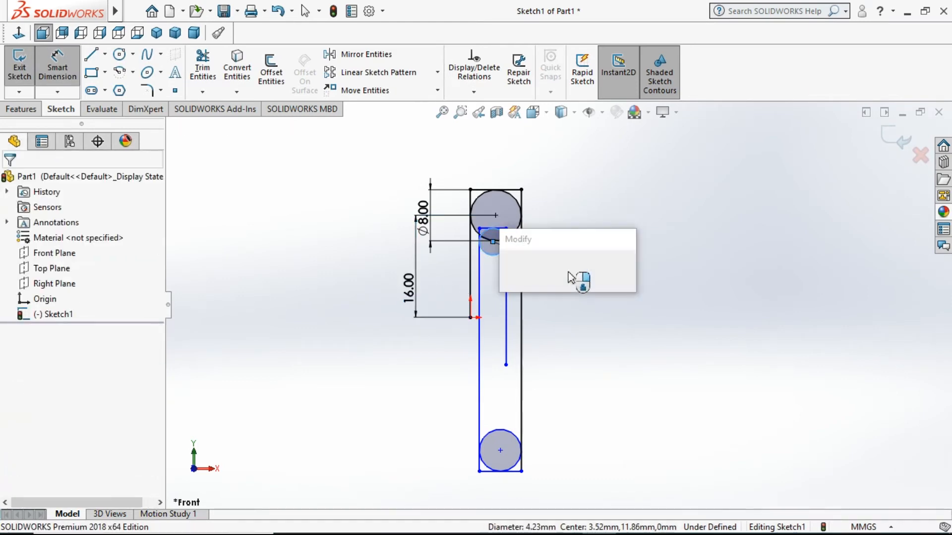
text(6)
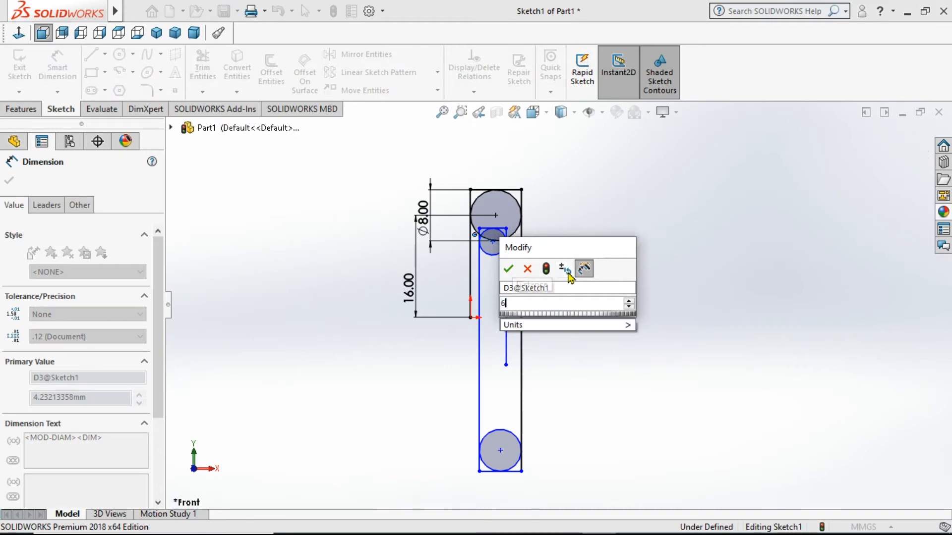
key(Return)
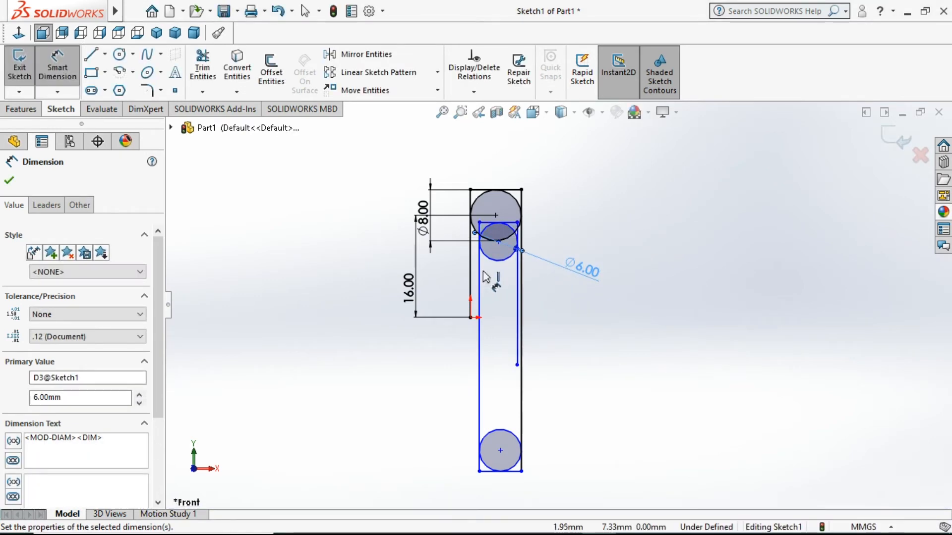
Dimension the vertical distance from the middle circle's centre to the origin as 9 mm
click(498, 242)
click(471, 317)
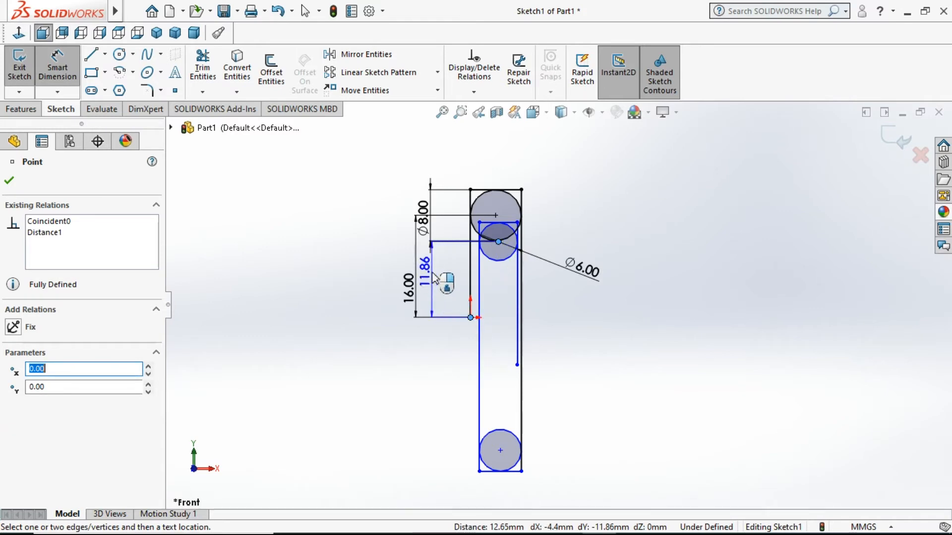
click(439, 283)
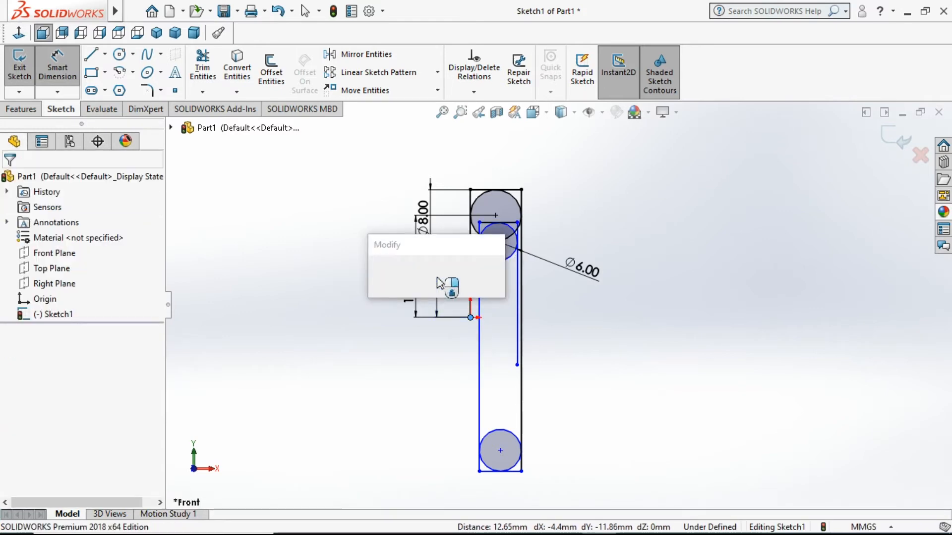
text(9)
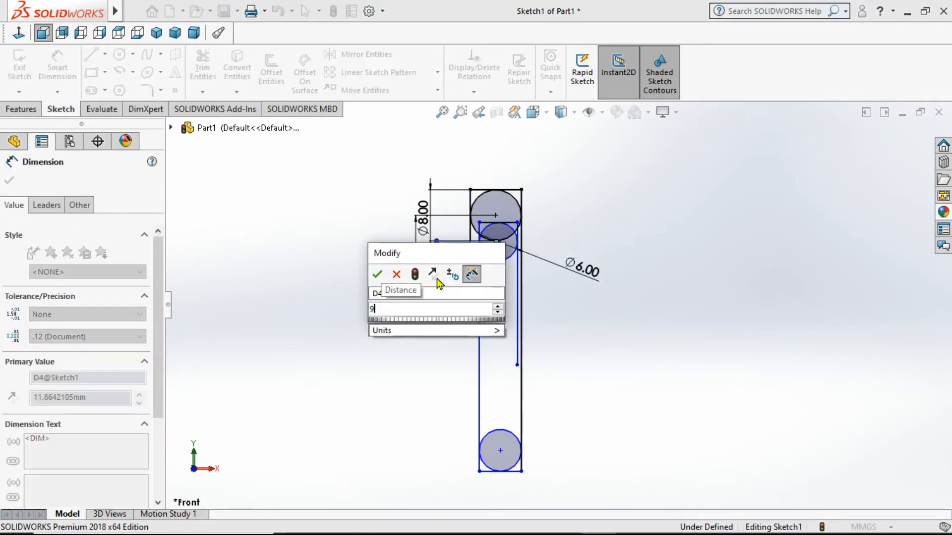
key(Return)
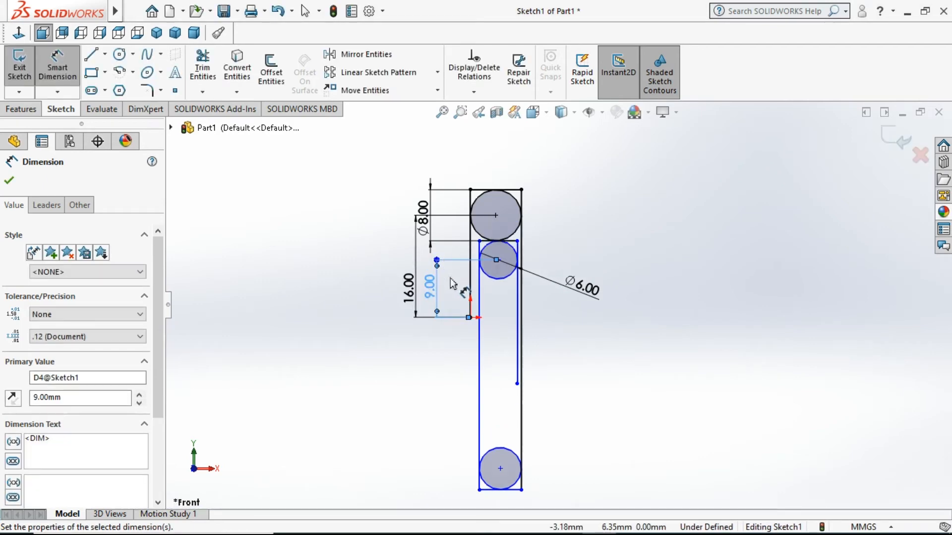
Dimension the lowest circle's diameter as 7 mm
click(515, 483)
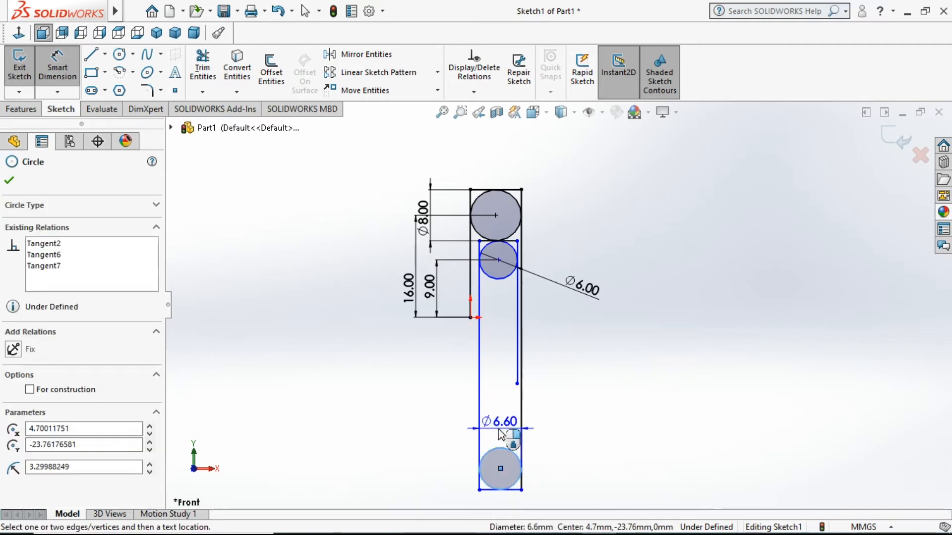
click(501, 435)
text(7)
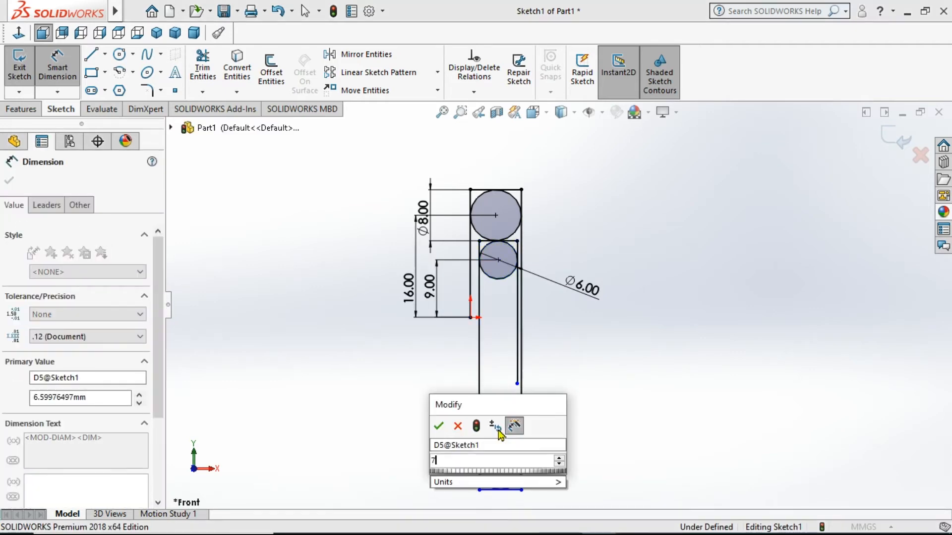
key(Return)
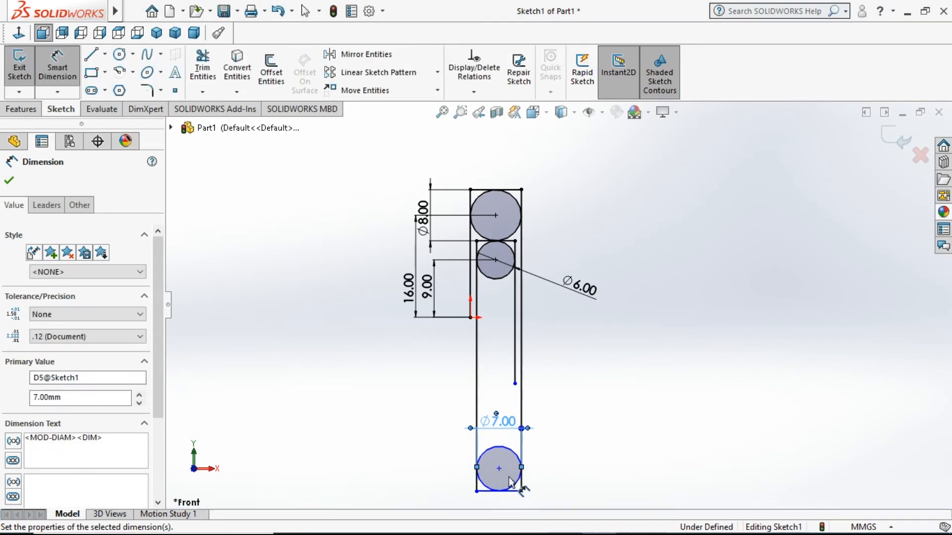
Dimension the vertical distance from the lowest circle's centre to the origin as 6.5 mm
click(499, 468)
click(470, 318)
click(417, 393)
text(6.5)
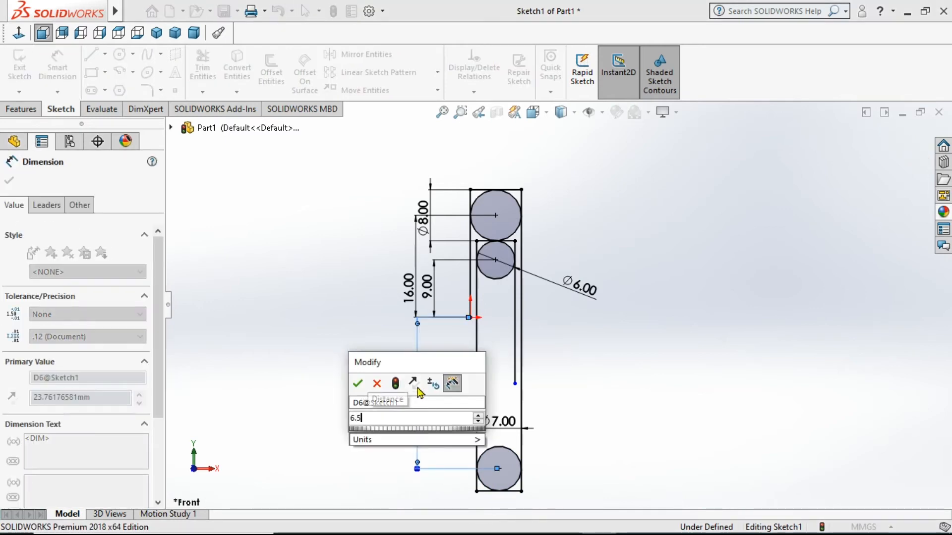
key(Return)
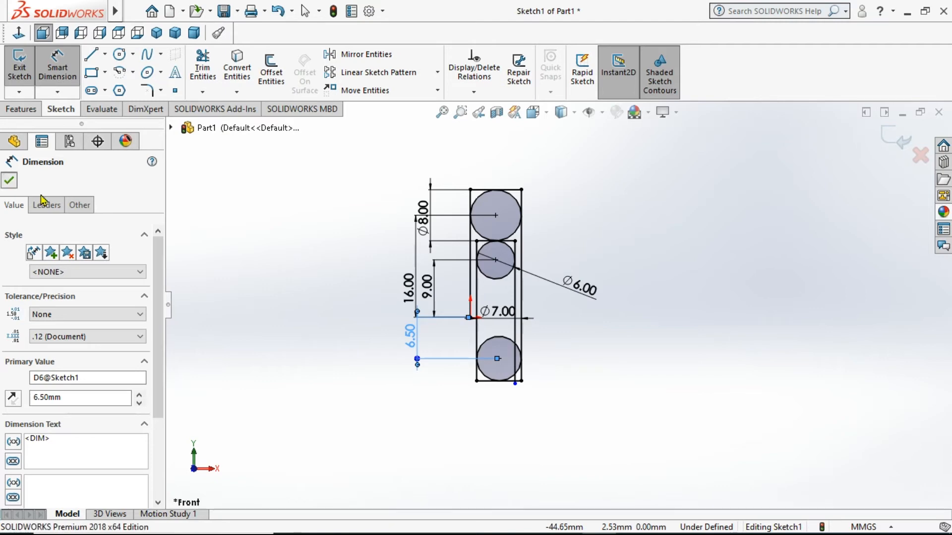
click(463, 378)
Add a horizontal relation between the short inner vertical line's free lower endpoint and the origin
click(515, 384)
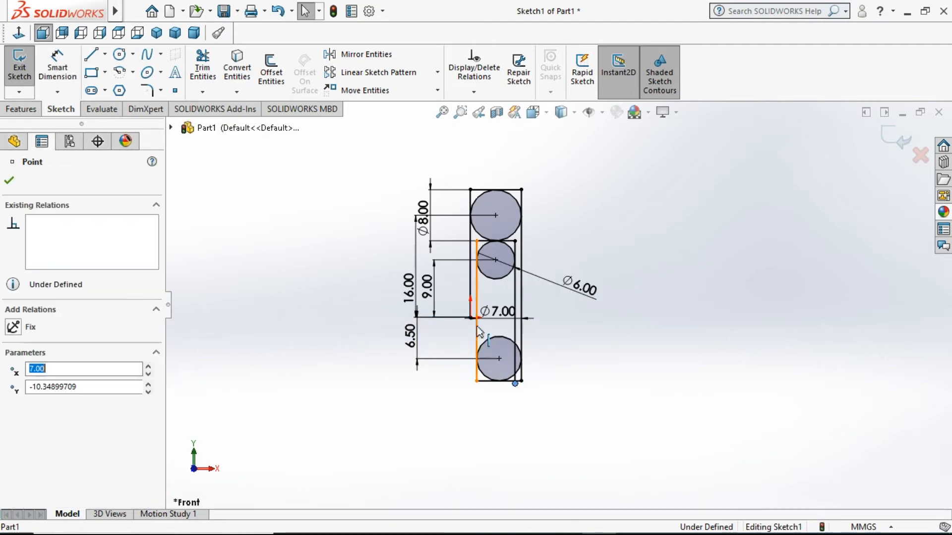
ctrl+click(470, 318)
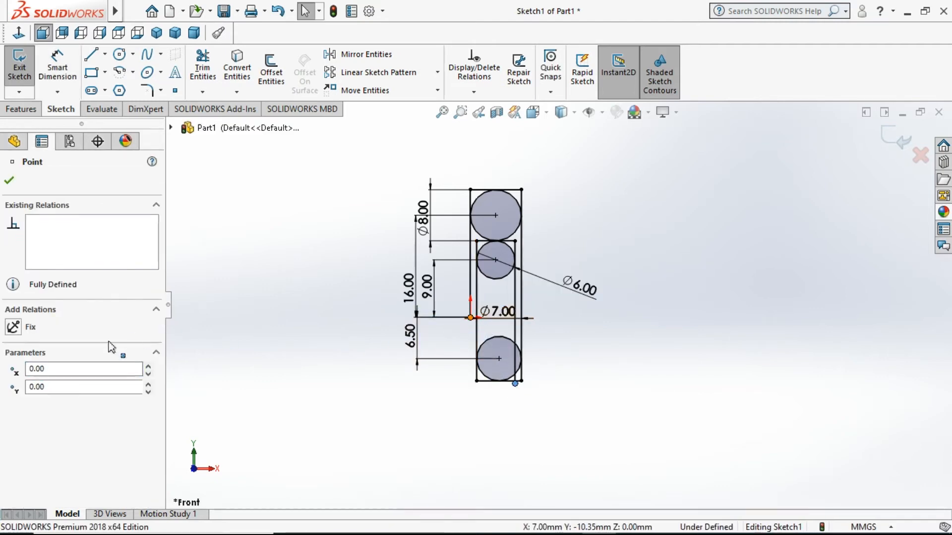
click(14, 405)
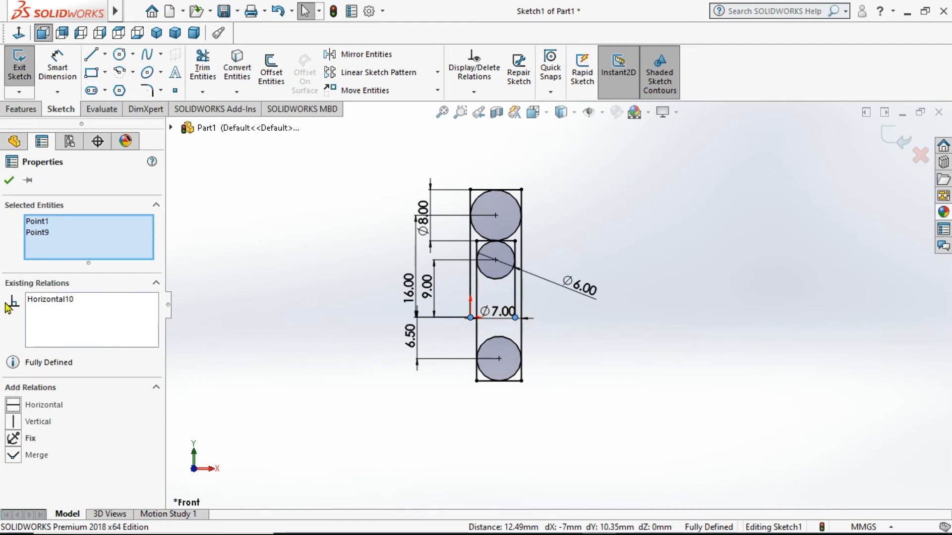
click(9, 180)
click(58, 66)
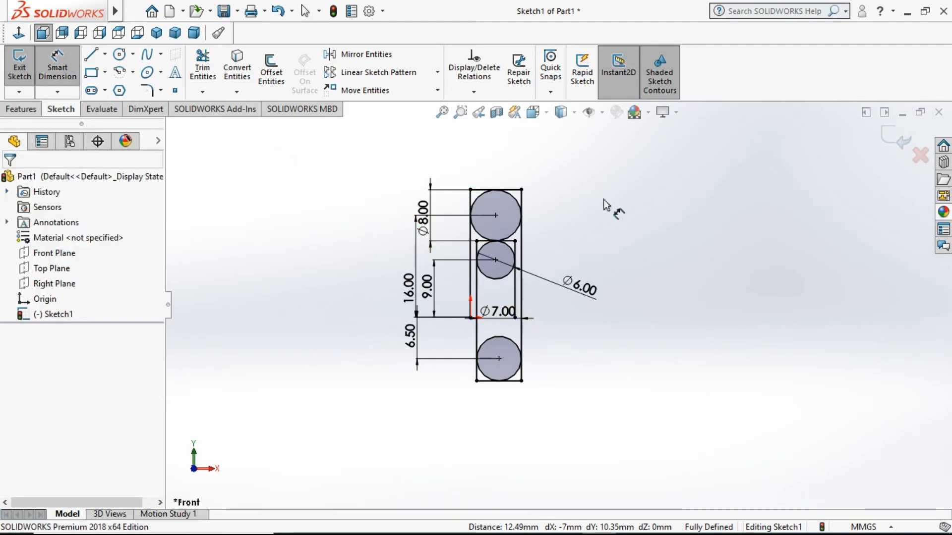
scroll(585, 206, down, 2)
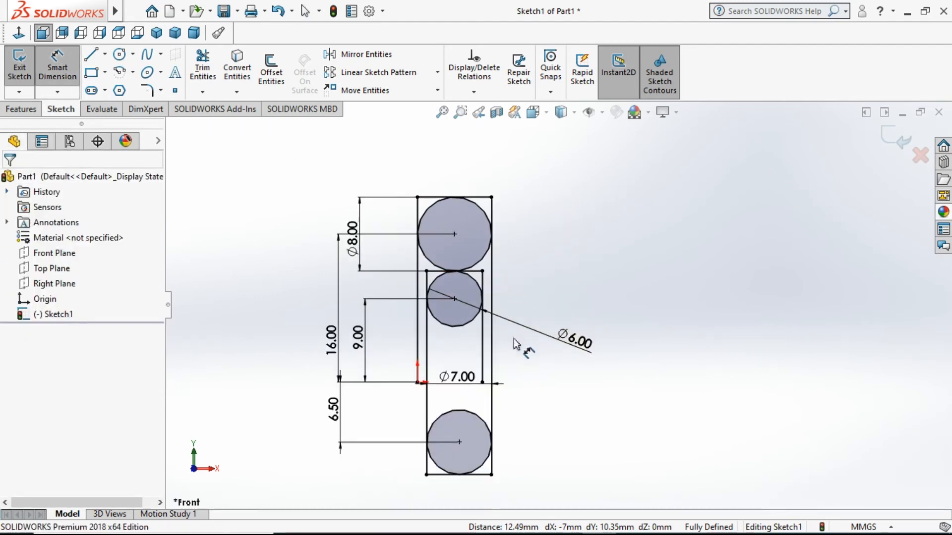
key(Escape)
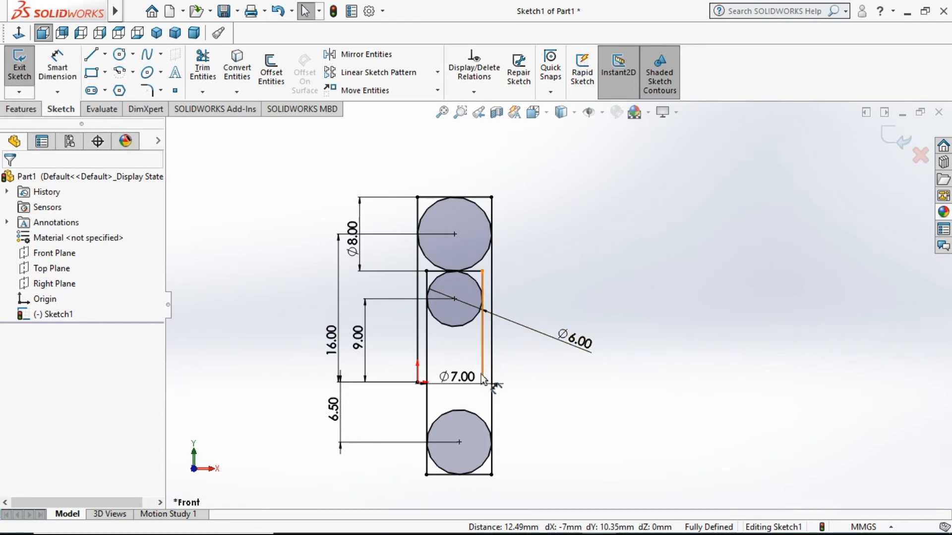
Trim away the uppermost circle's lower half and the square corner lines around its upper half, leaving a semicircular arc
scroll(462, 303, down, 3)
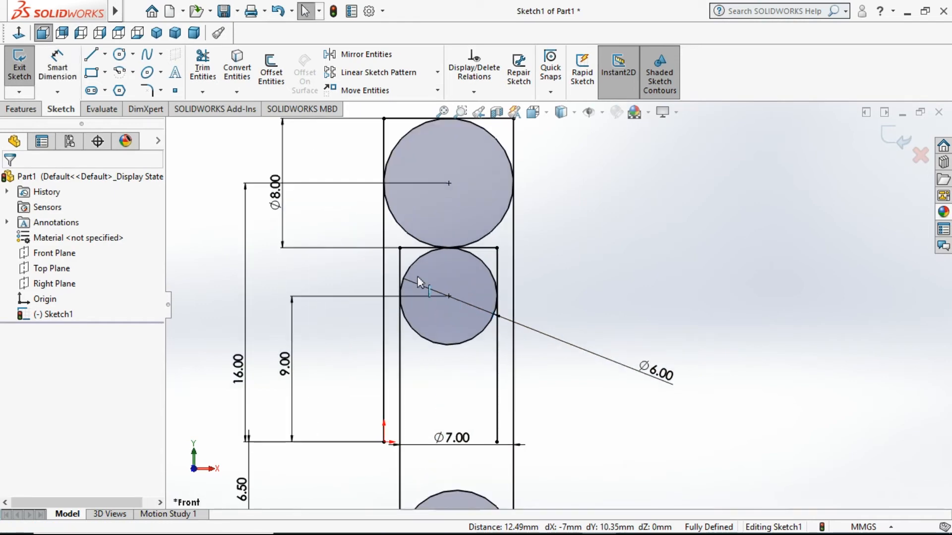
click(202, 69)
drag(486, 212, 509, 234)
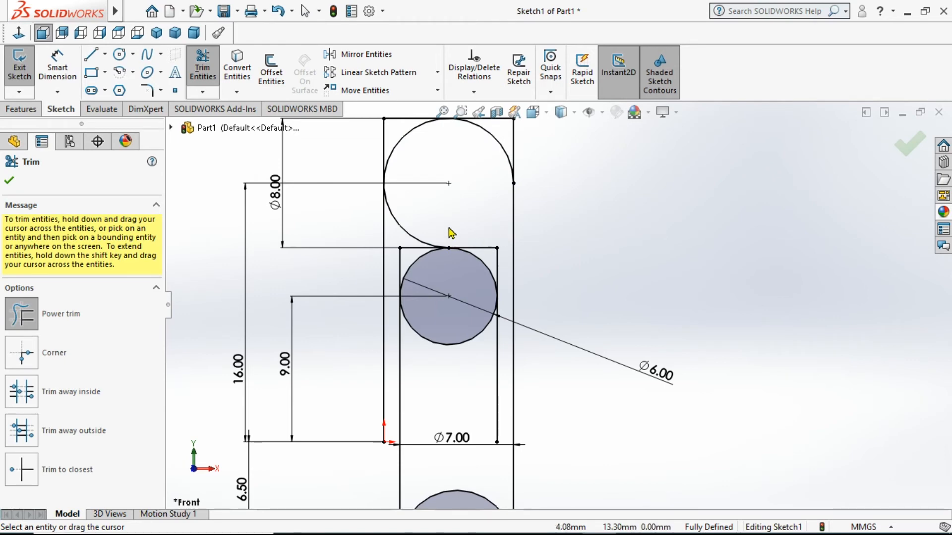
drag(424, 227, 405, 238)
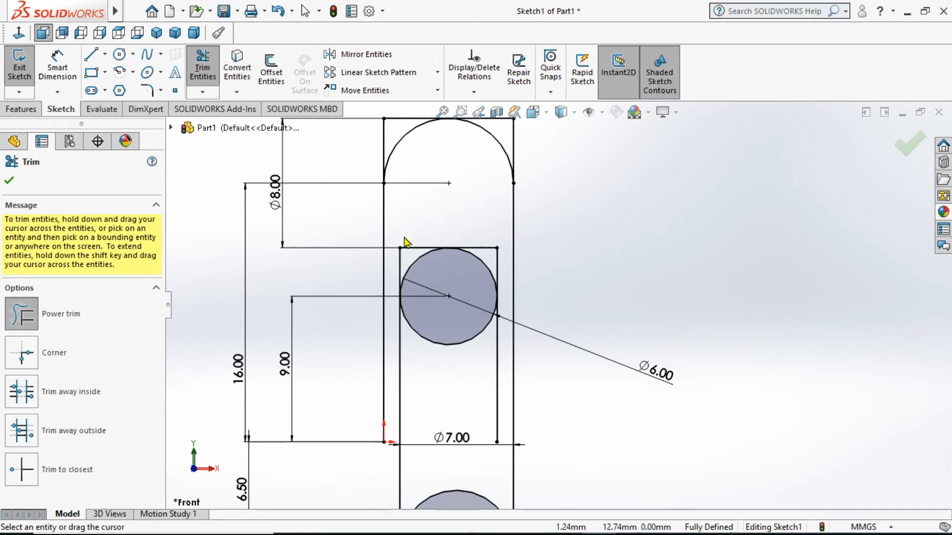
scroll(515, 220, up, 2)
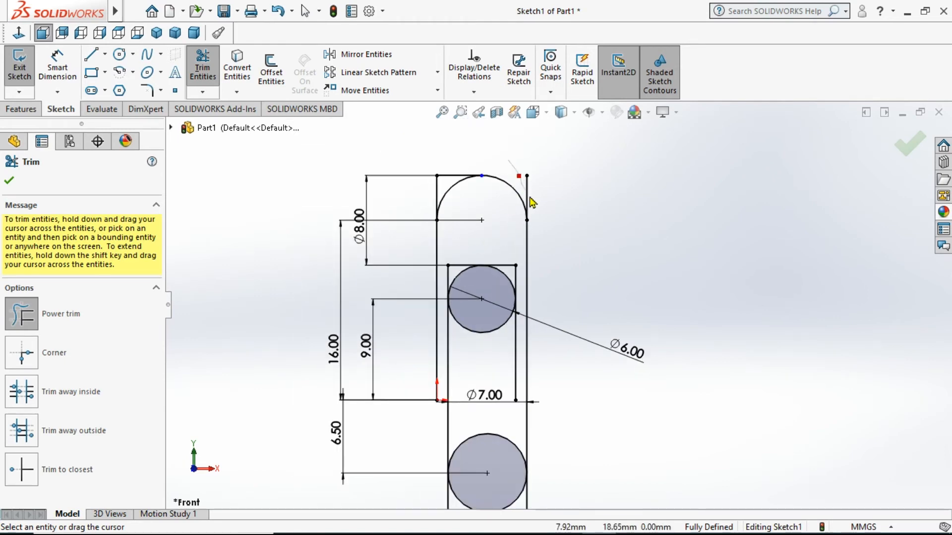
drag(449, 180, 432, 201)
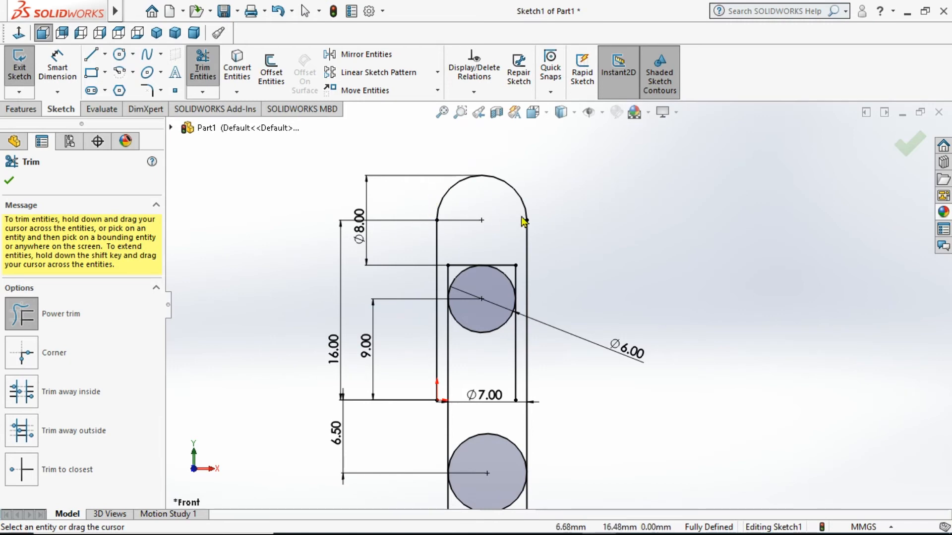
Trim the middle circle to its upper arc and the lowest circle to its lower arc, removing the square corner lines around both
scroll(546, 297, up, 1)
click(493, 327)
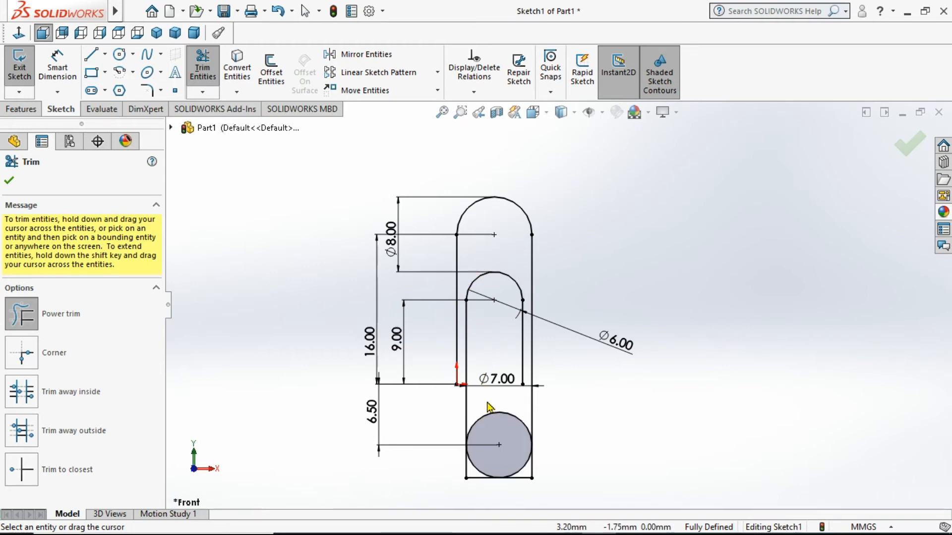
click(497, 413)
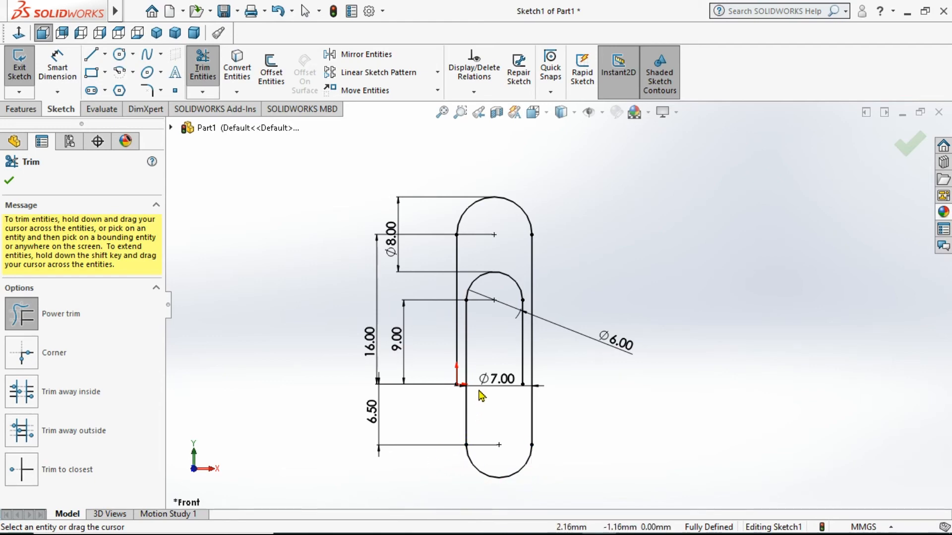
scroll(478, 357, down, 4)
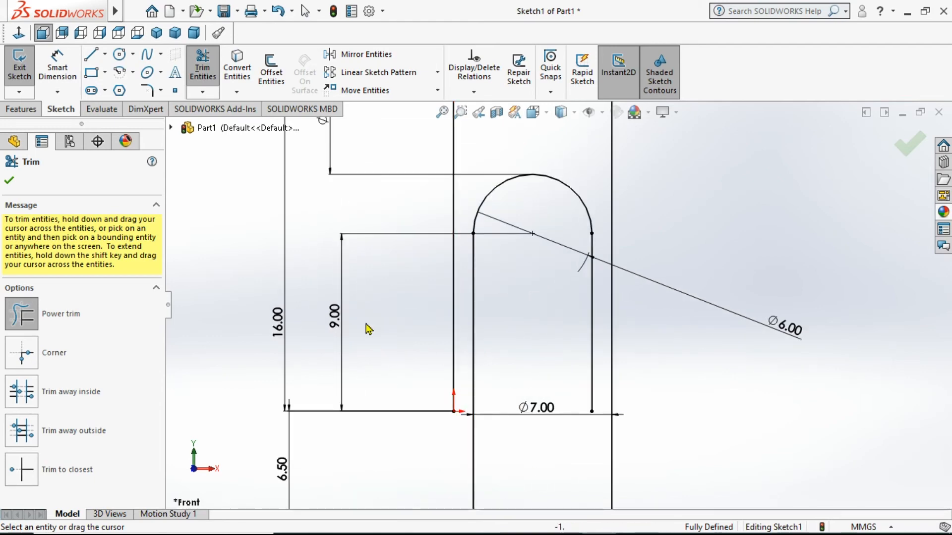
click(10, 182)
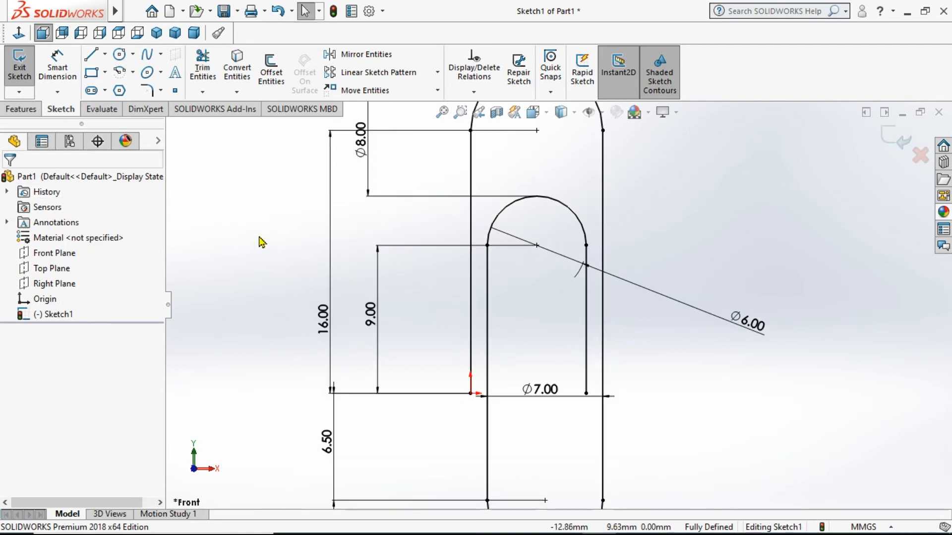
scroll(259, 242, up, 3)
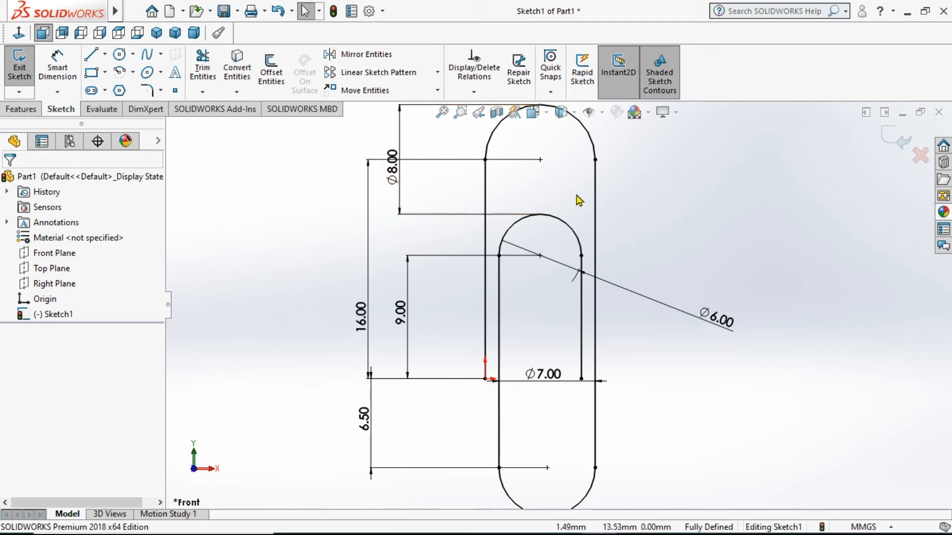
Finish the paper clip path sketch and start a new sketch on the Top Plane
click(896, 138)
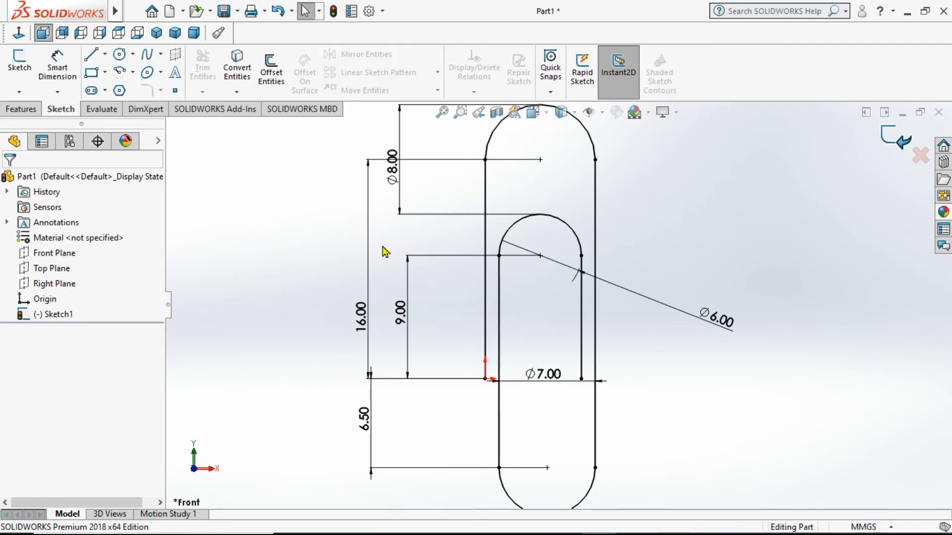
click(52, 267)
click(58, 244)
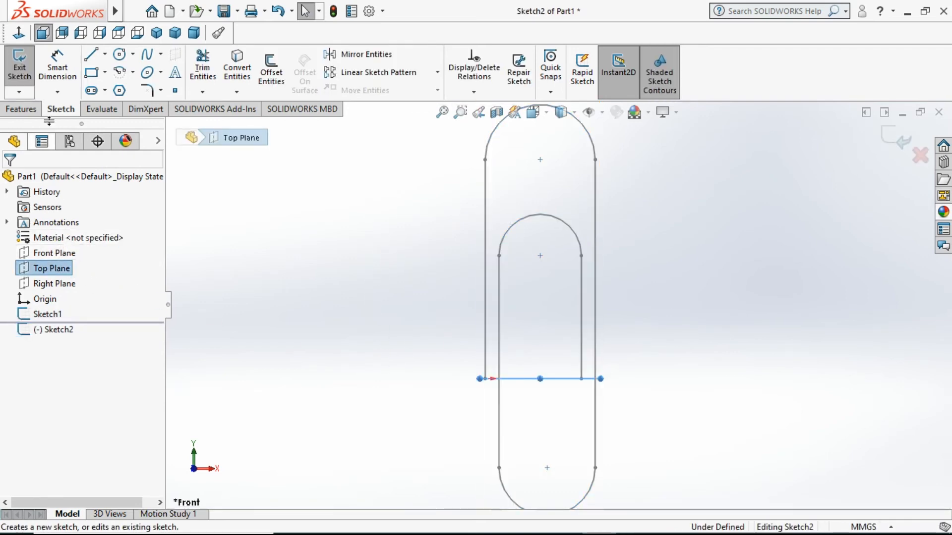
mouse_move(255, 245)
middle_down()
mouse_move(270, 248)
mouse_move(271, 274)
middle_up()
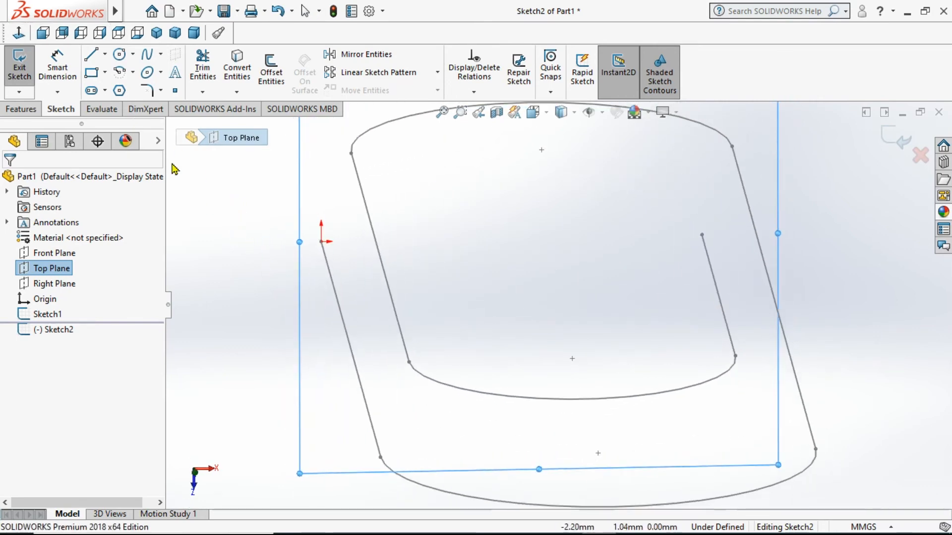
click(19, 33)
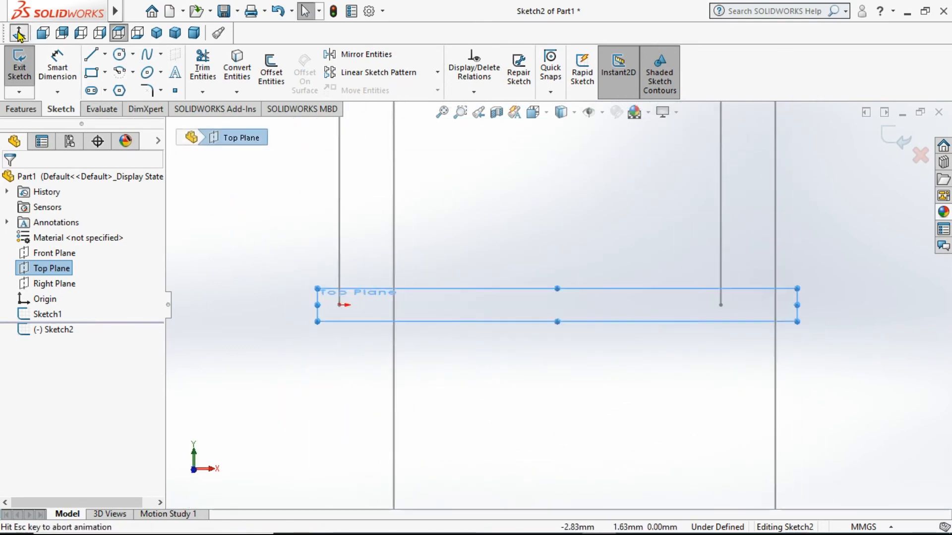
middle_drag(246, 221, 255, 245)
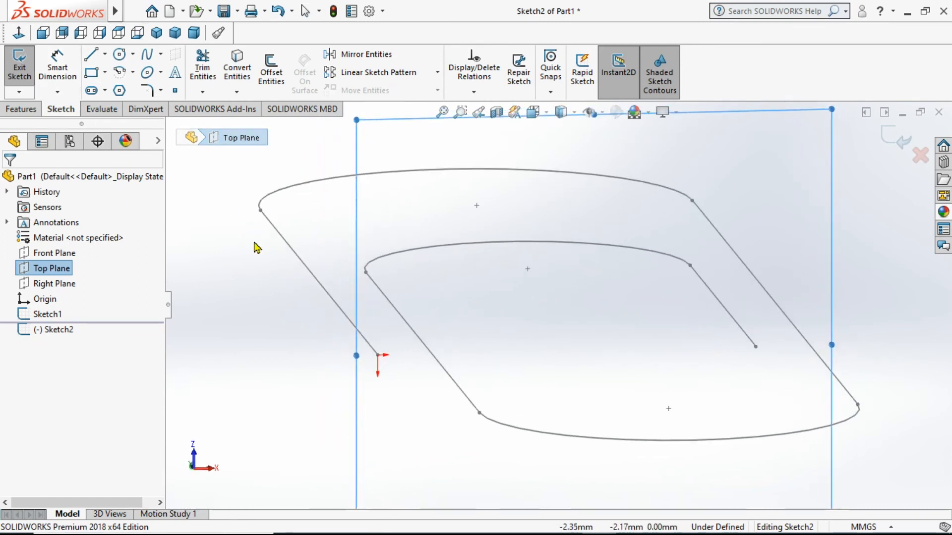
Sketch a circle about 0.7 mm in diameter centred on the origin at the path's open end
click(119, 53)
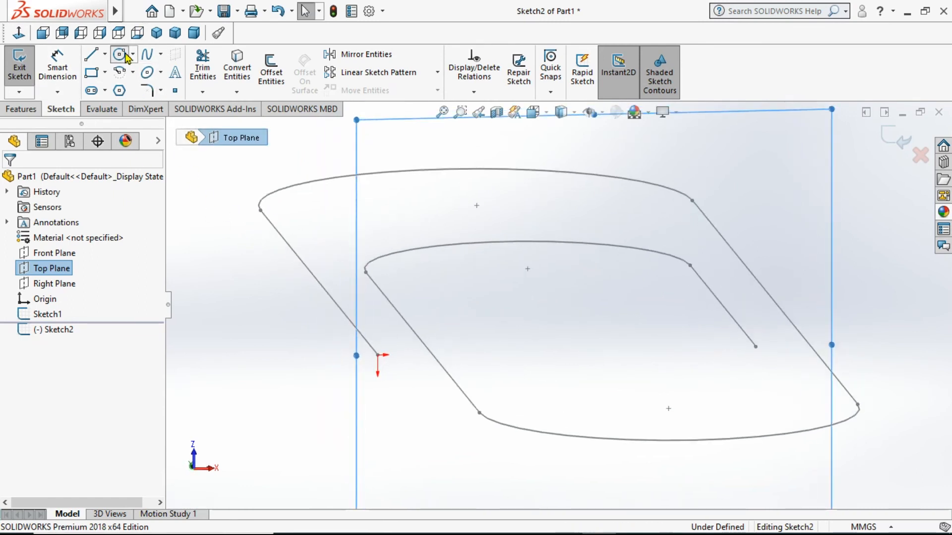
click(378, 355)
click(368, 371)
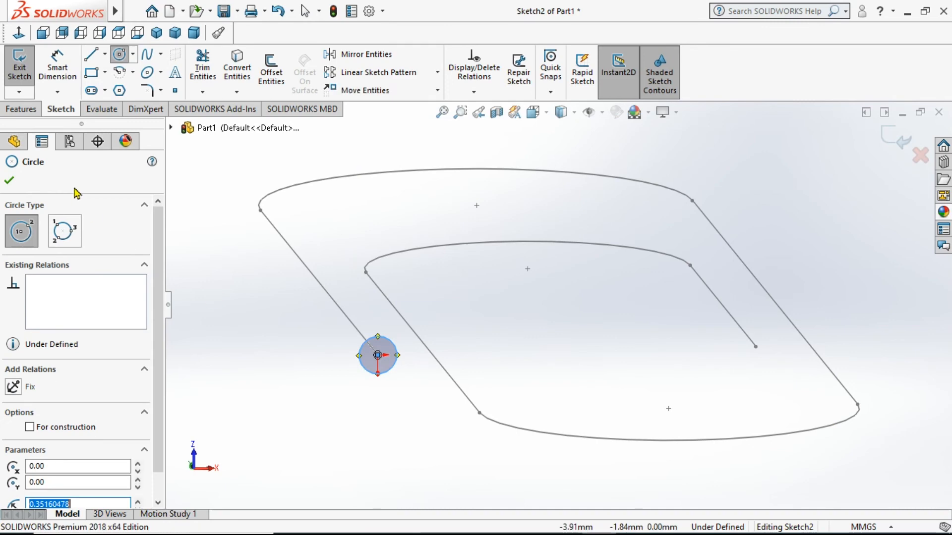
Dimension the circle's diameter as 0.75 mm and finish the profile sketch
click(63, 67)
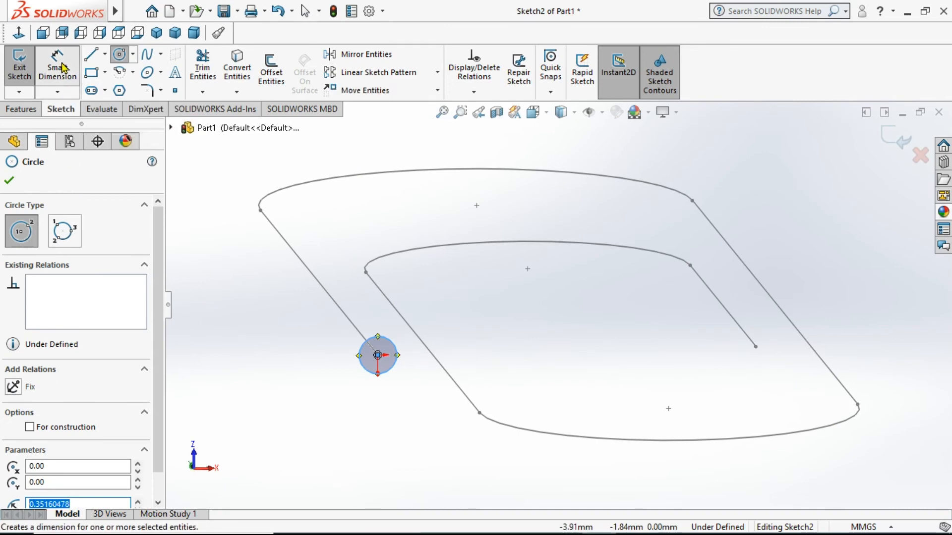
click(362, 376)
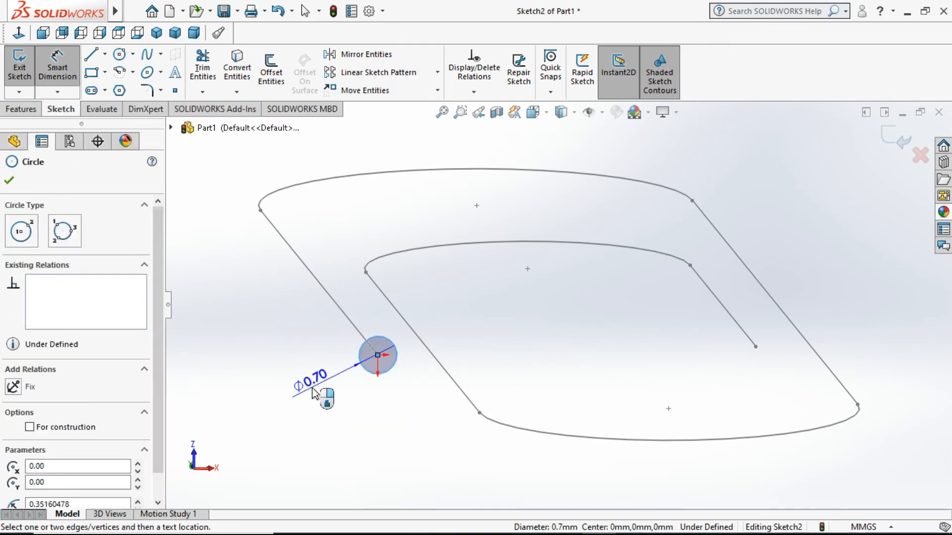
click(317, 391)
text(0.75)
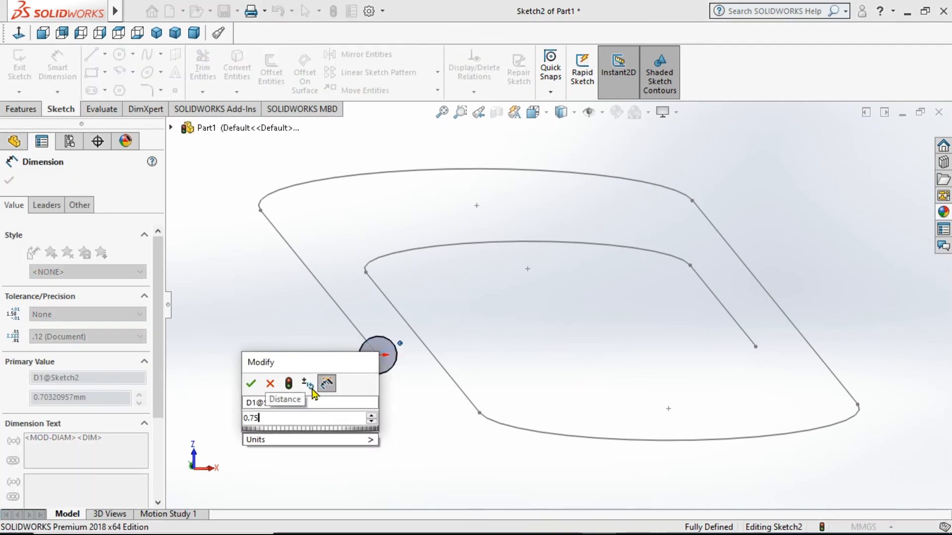
key(Return)
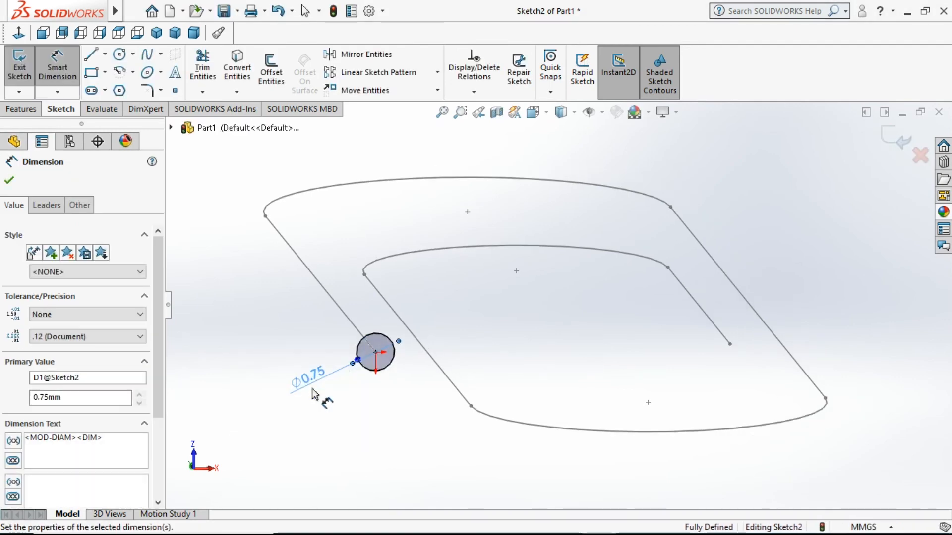
click(8, 182)
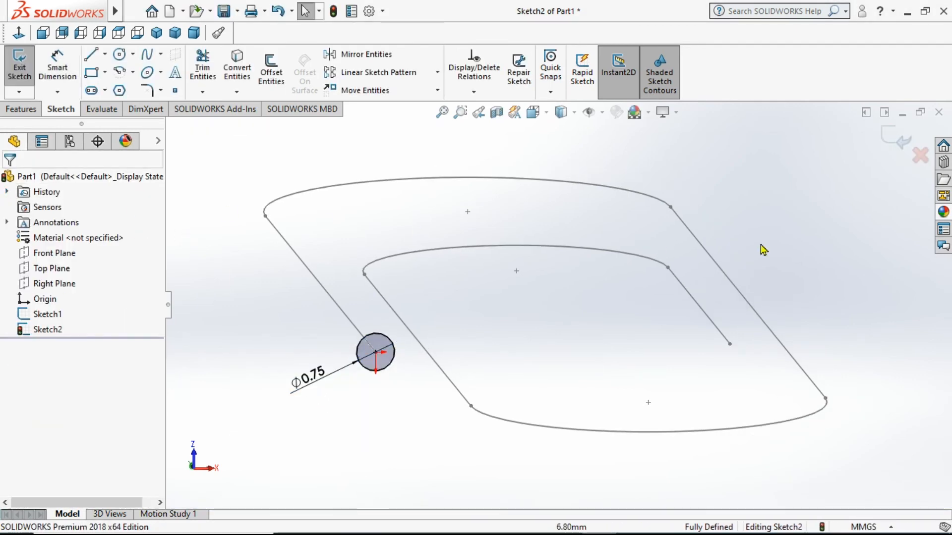
click(891, 151)
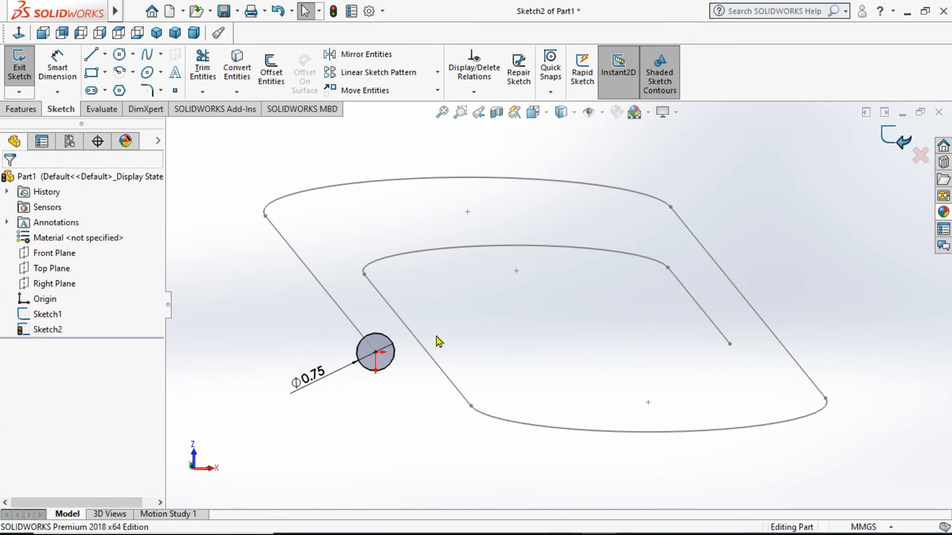
Create a swept boss using the small circle sketch as the profile and the paper clip sketch as the path
click(289, 323)
middle_drag(289, 323, 296, 351)
key(f)
mouse_move(515, 351)
middle_down()
mouse_move(539, 437)
mouse_move(493, 454)
mouse_move(474, 443)
middle_up()
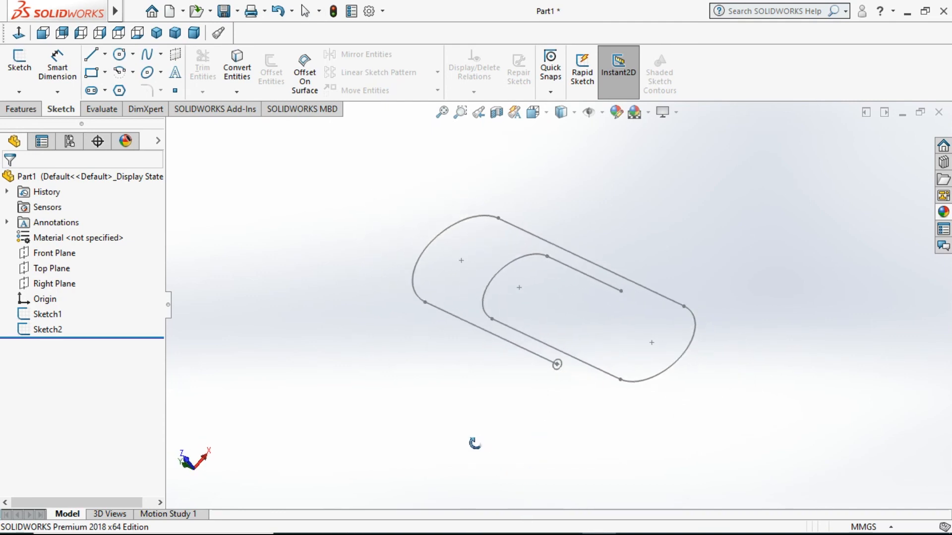
click(9, 110)
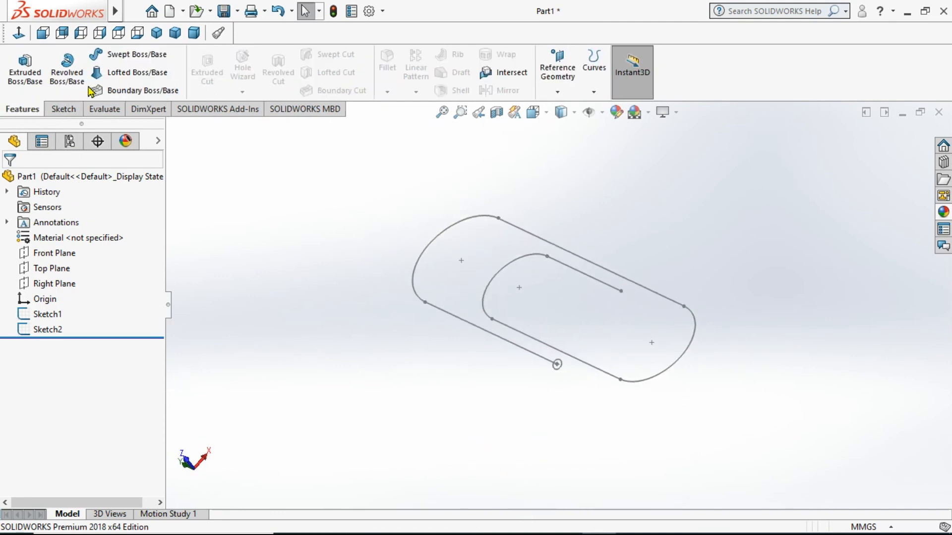
click(120, 55)
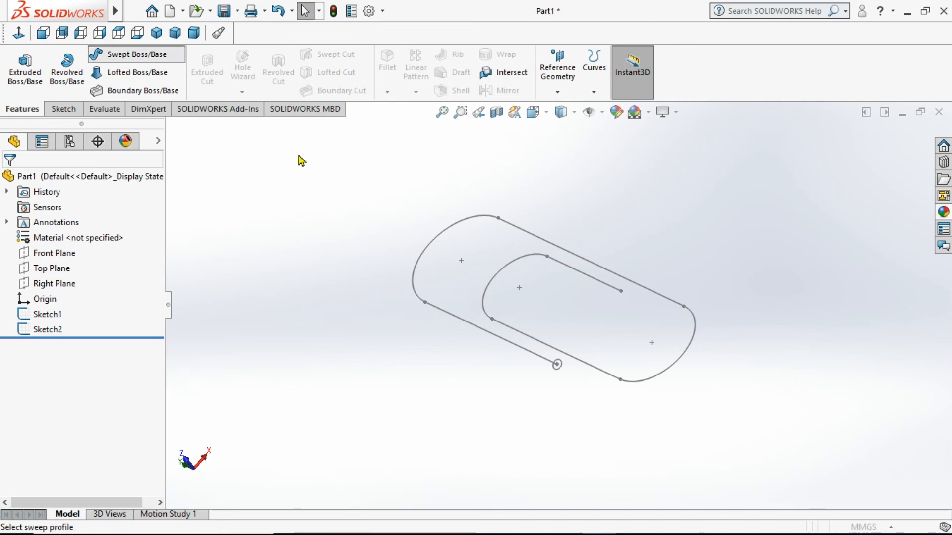
scroll(594, 354, down, 3)
scroll(594, 353, down, 2)
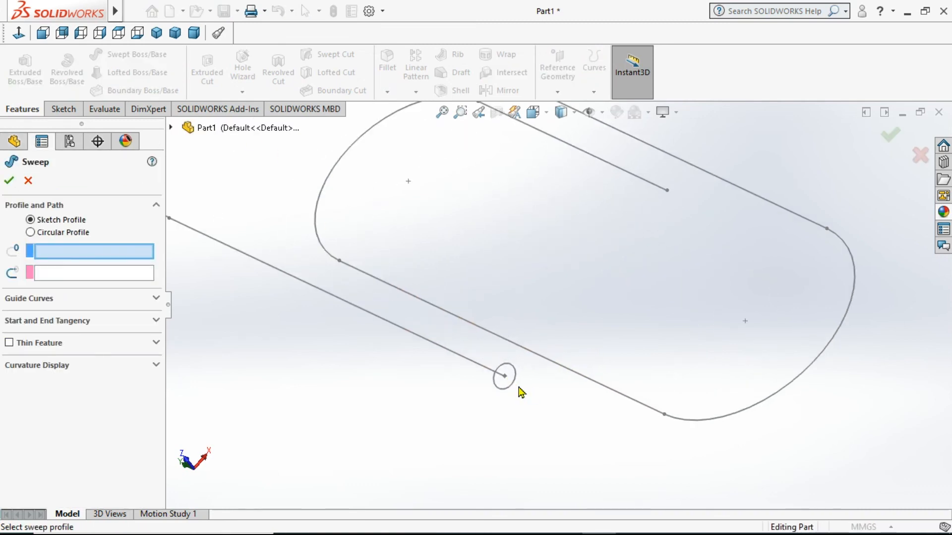
click(505, 376)
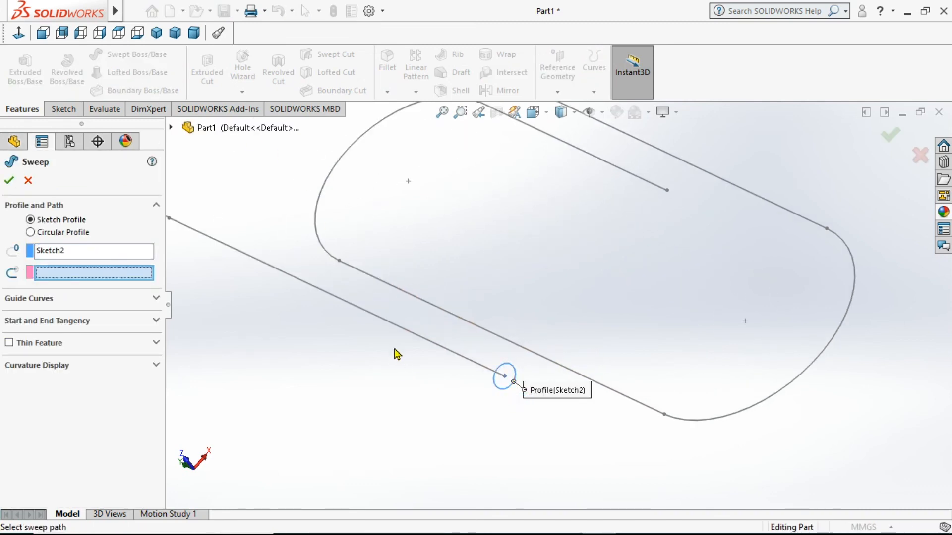
click(394, 328)
scroll(308, 353, up, 3)
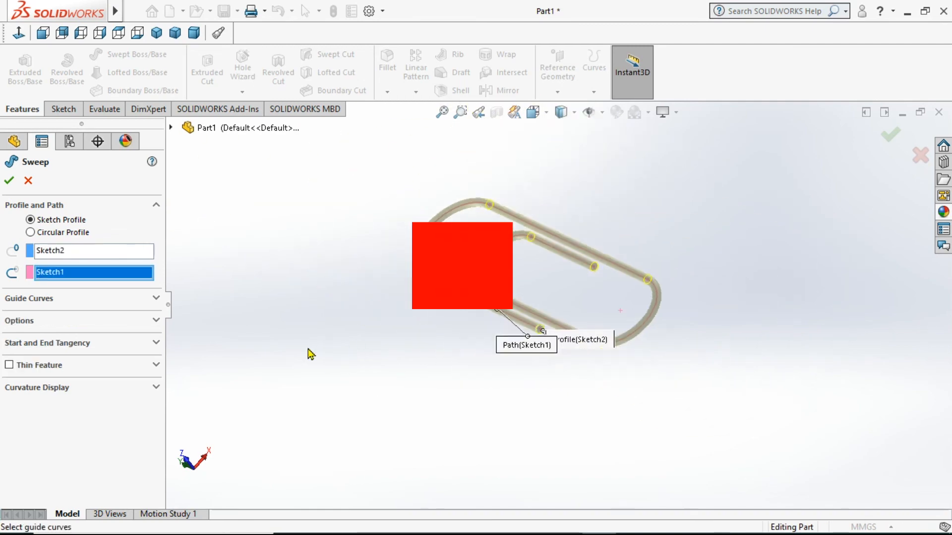